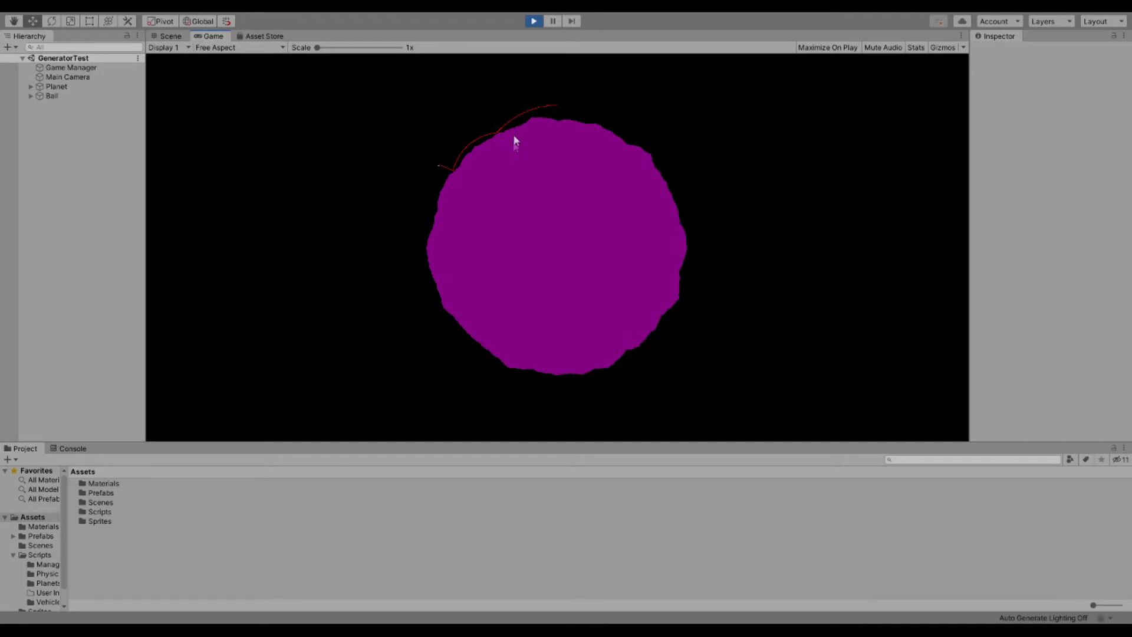
# - Pause the running GeneratorTest game and switch to the Scene view showing the planet and red trail
pyautogui.click(553, 21)
pyautogui.click(170, 36)
# - Zoom and pan the Scene view to where the red trajectory ends inside the planet
pyautogui.scroll(5, 366, 241)
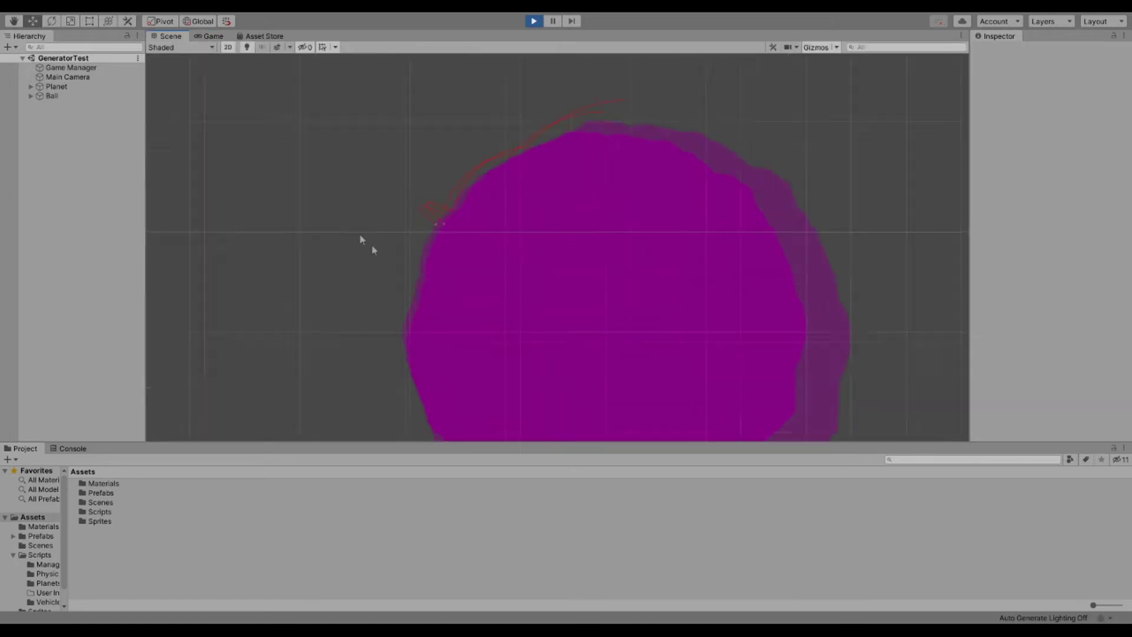
pyautogui.scroll(-4, 518, 179)
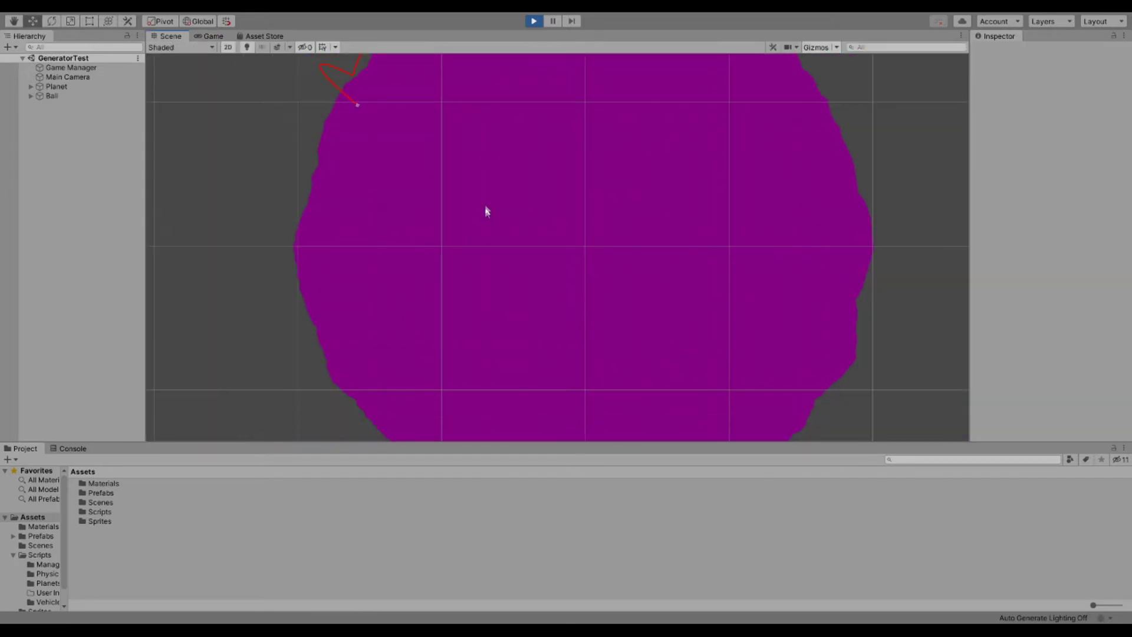
pyautogui.scroll(-1, 515, 219)
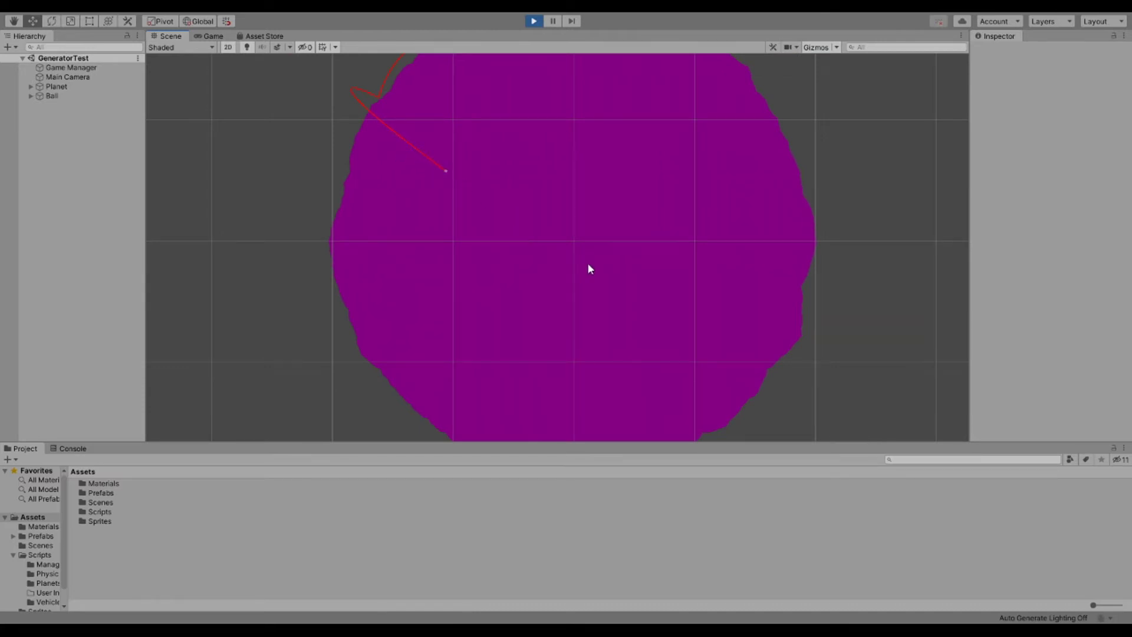
pyautogui.scroll(-2, 589, 269)
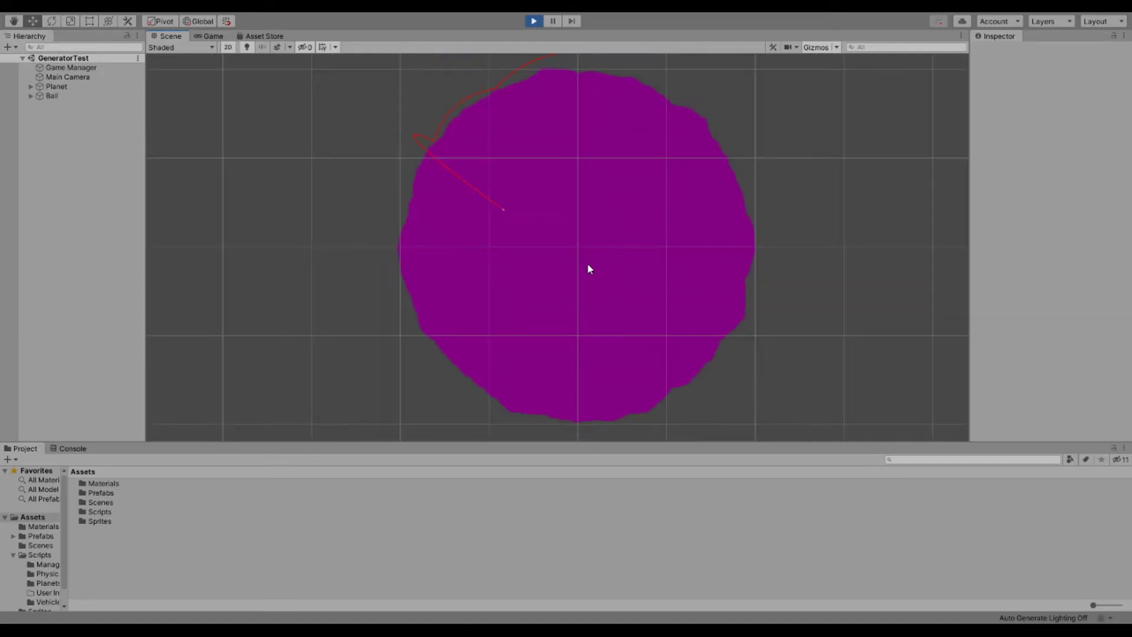
pyautogui.scroll(2, 557, 274)
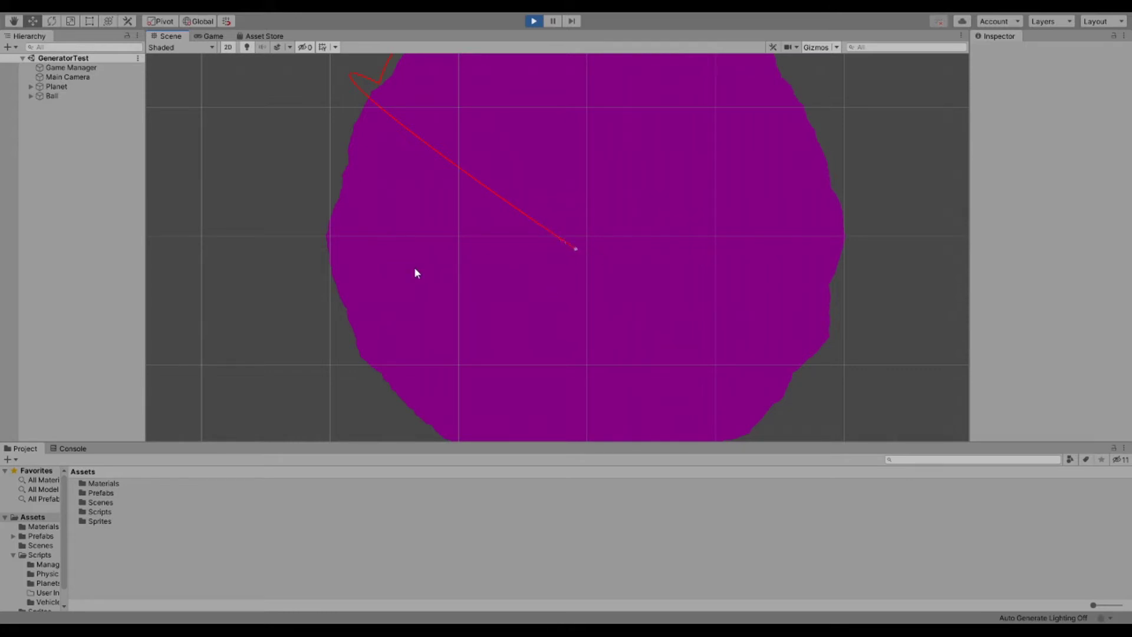
pyautogui.scroll(-1, 477, 245)
pyautogui.scroll(-2, 477, 248)
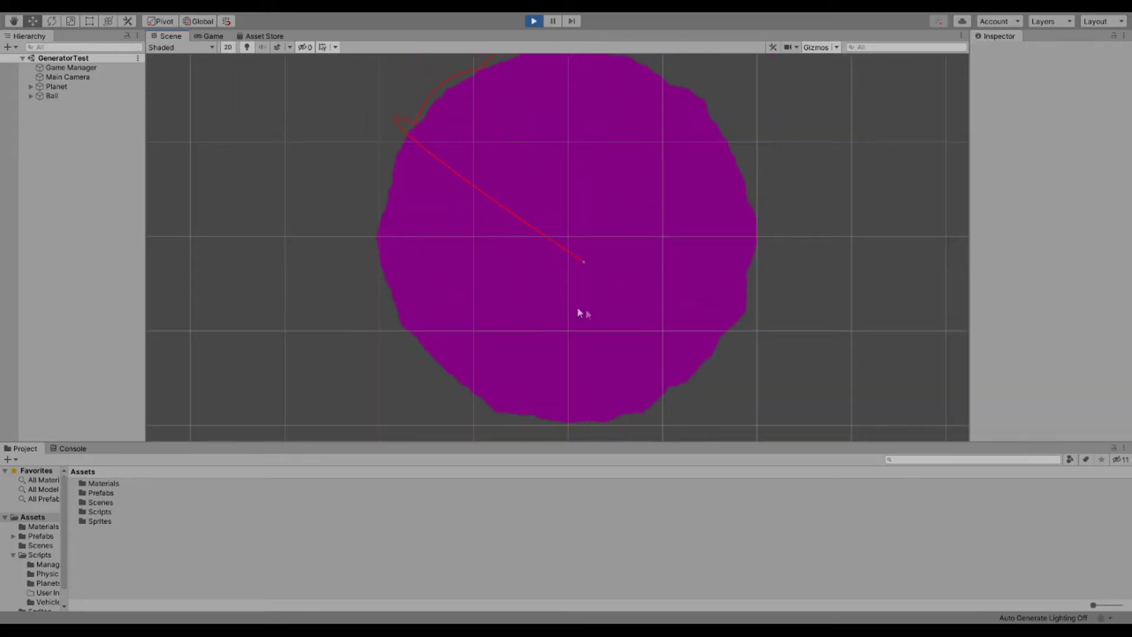
pyautogui.moveTo(582, 311); pyautogui.dragTo(533, 295, button='middle')
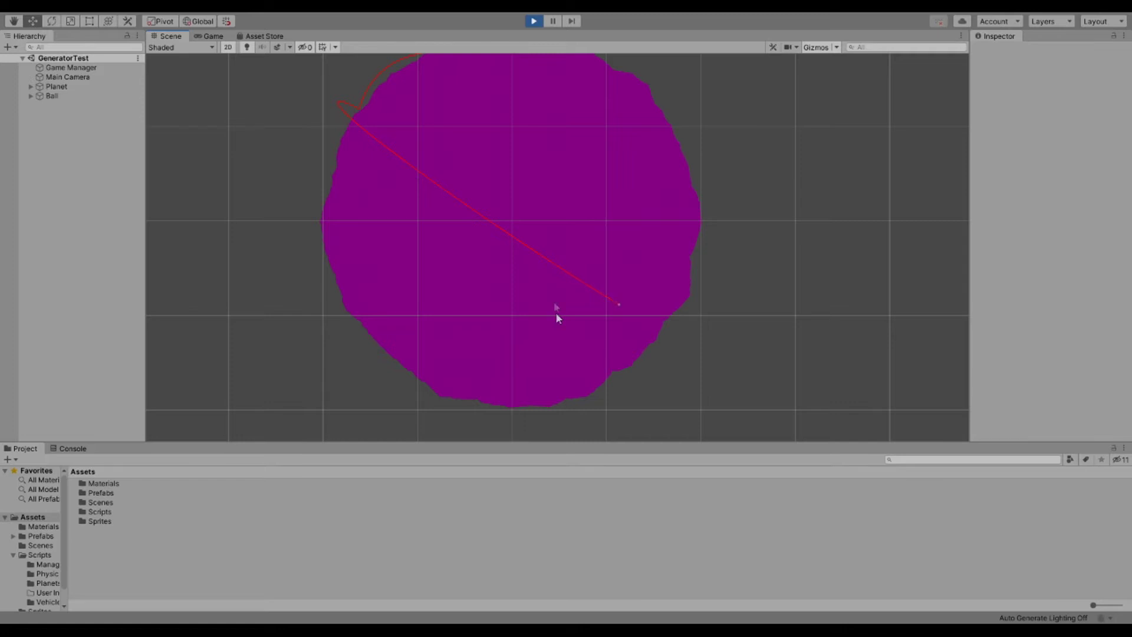
# - Follow the trajectory to the planet's lower-right edge and the loop outside it
pyautogui.scroll(2, 553, 301)
pyautogui.moveTo(587, 330); pyautogui.dragTo(465, 261, button='middle')
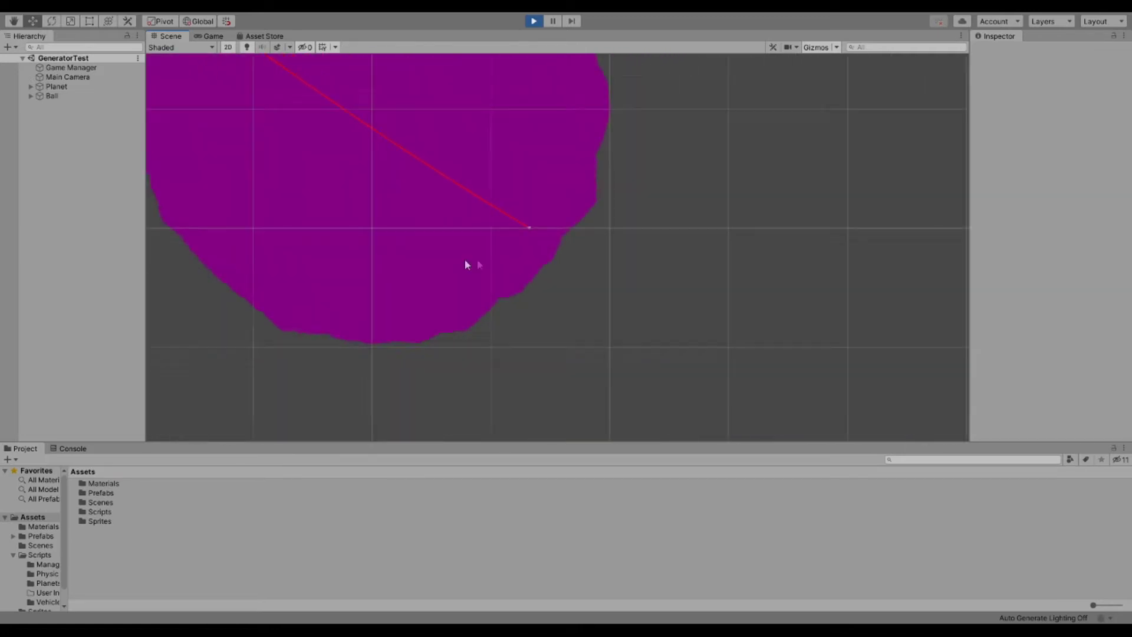
pyautogui.scroll(3, 556, 255)
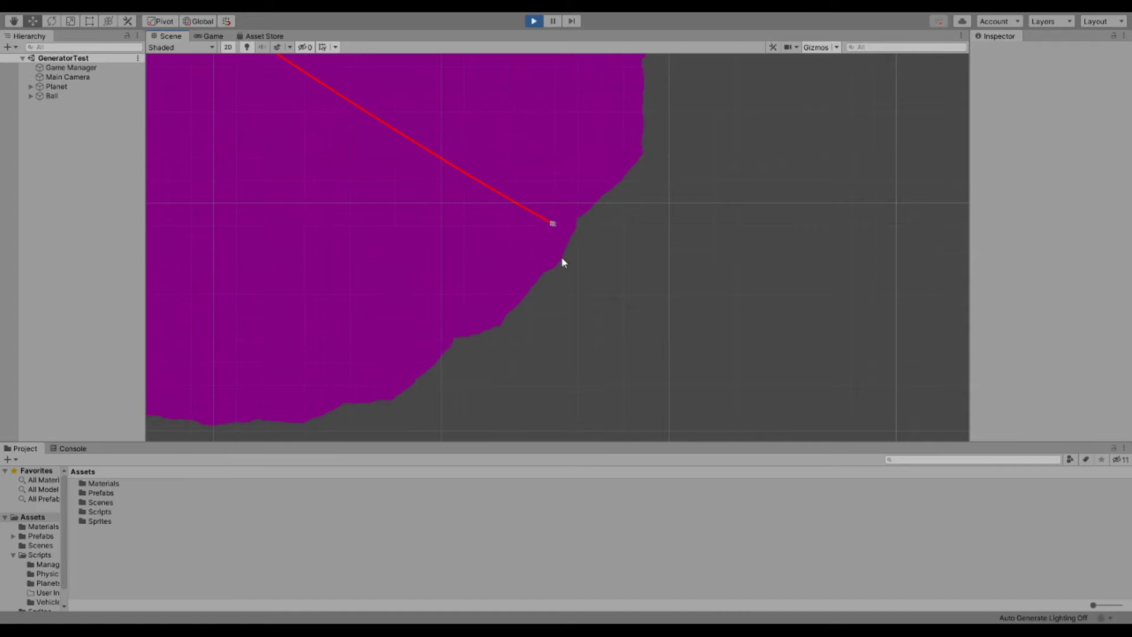
pyautogui.scroll(-2, 608, 304)
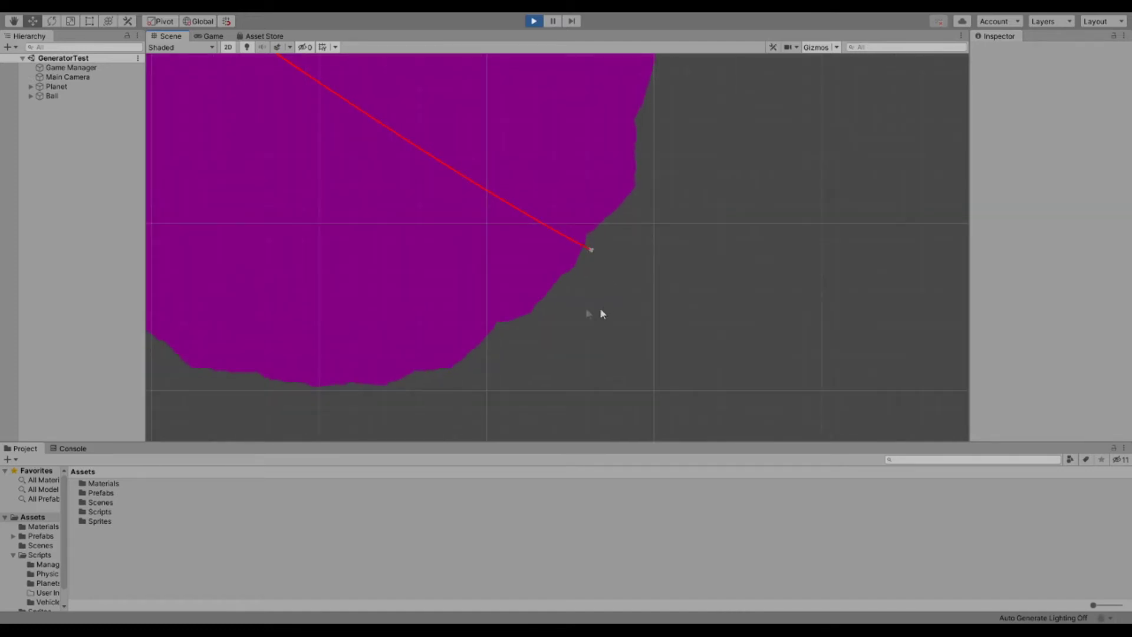
pyautogui.scroll(-2, 590, 312)
pyautogui.moveTo(541, 283); pyautogui.dragTo(505, 311, button='middle')
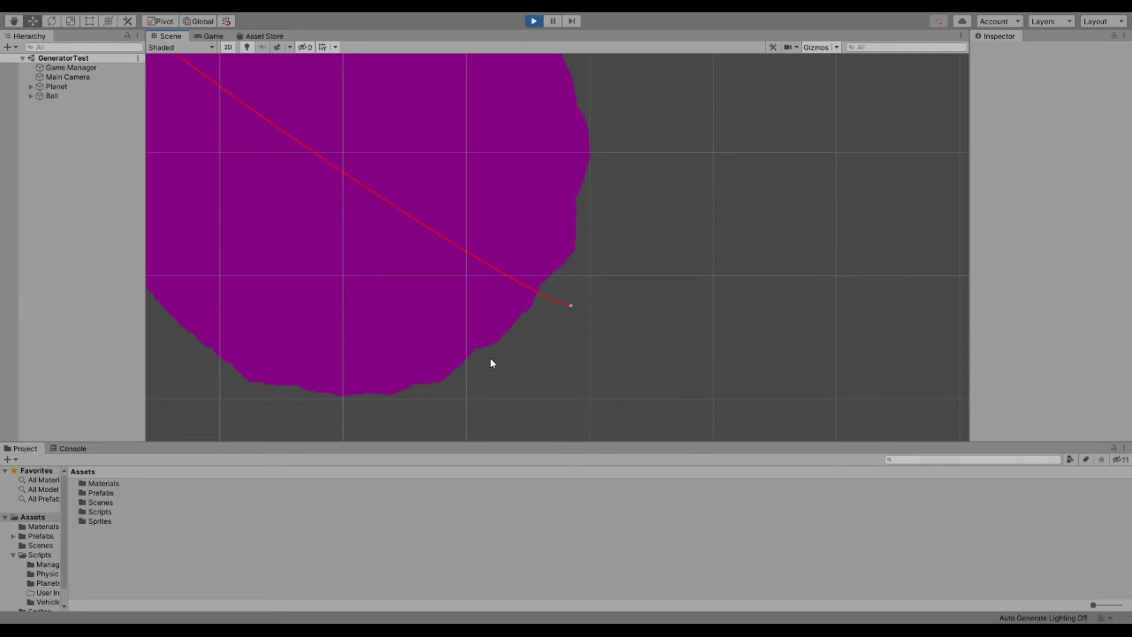
pyautogui.scroll(3, 491, 361)
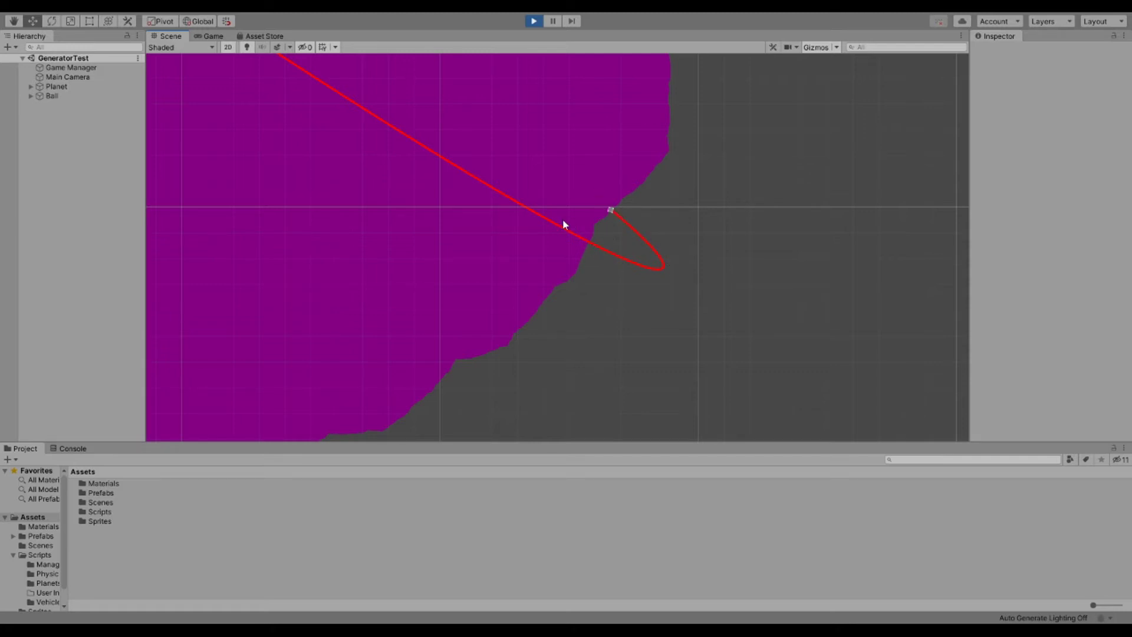
pyautogui.moveTo(450, 139); pyautogui.dragTo(663, 255, button='middle')
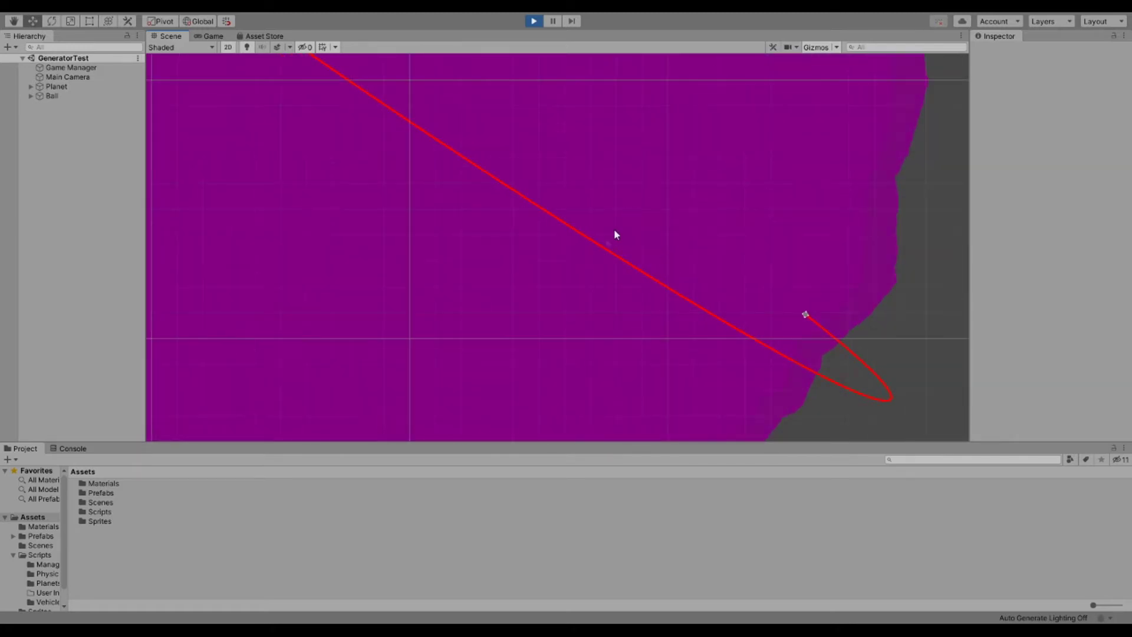
# - Zoom out and recentre until the whole planet and the ball's long elliptical orbit are framed
pyautogui.scroll(-5, 617, 248)
pyautogui.moveTo(494, 111); pyautogui.dragTo(502, 246, button='middle')
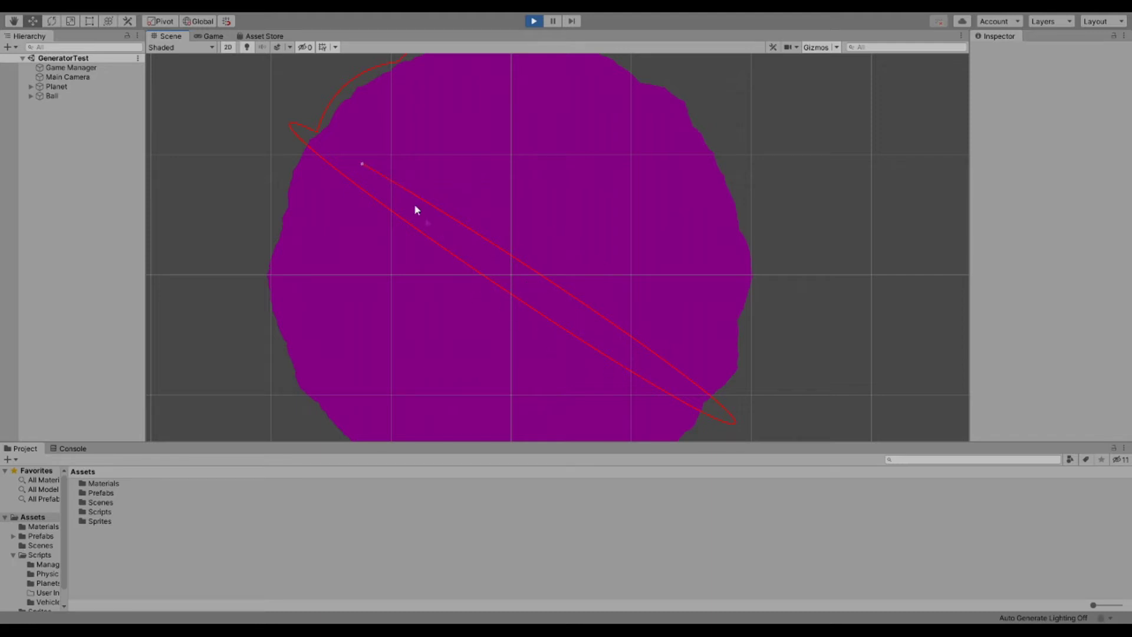
pyautogui.moveTo(363, 171); pyautogui.dragTo(425, 249, button='middle')
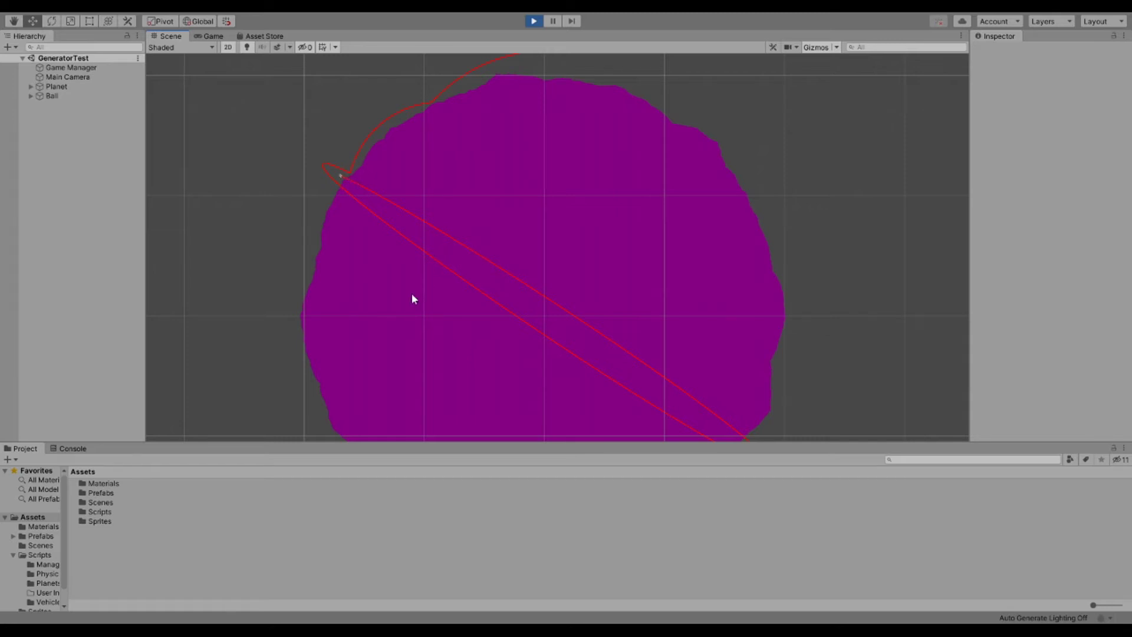
pyautogui.scroll(1, 412, 295)
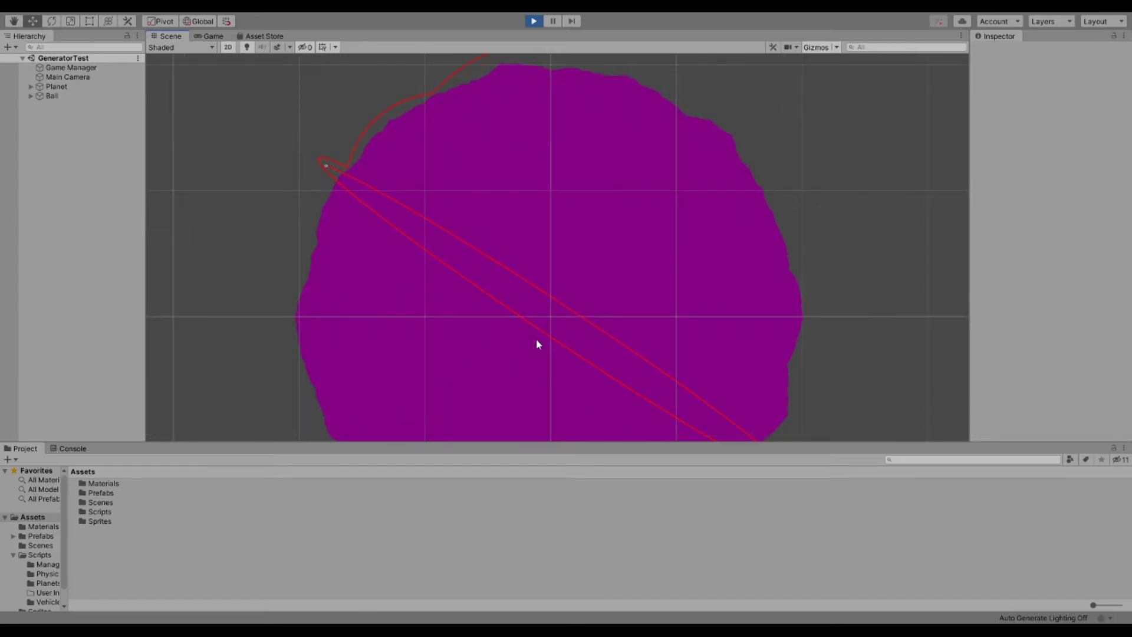
pyautogui.moveTo(537, 341); pyautogui.dragTo(521, 313, button='middle')
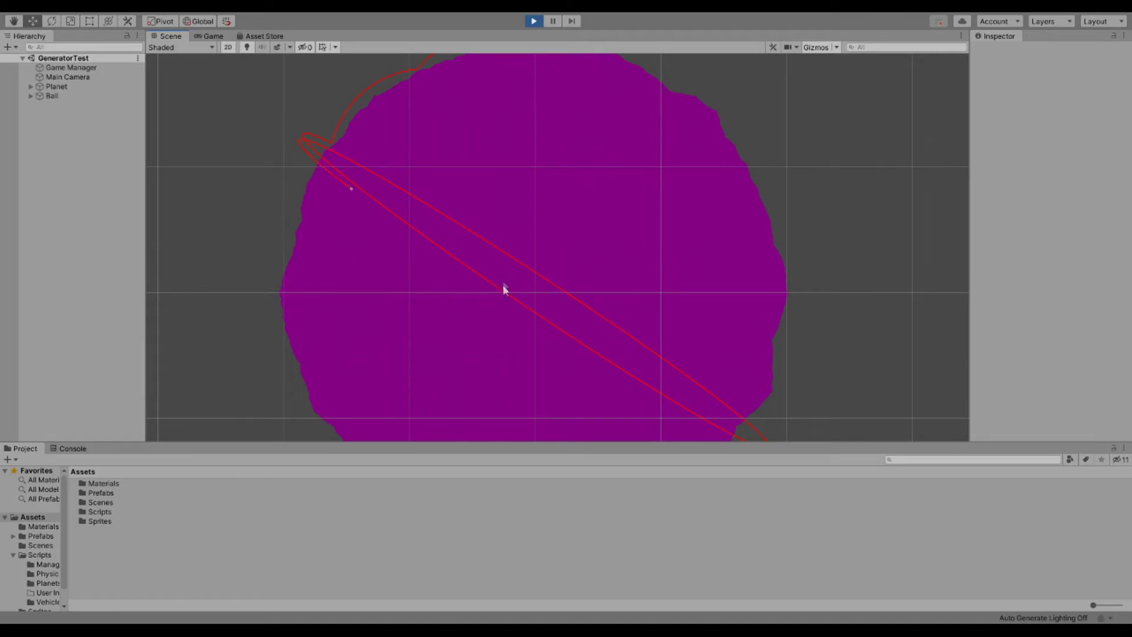
pyautogui.scroll(3, 506, 288)
pyautogui.scroll(-3, 422, 221)
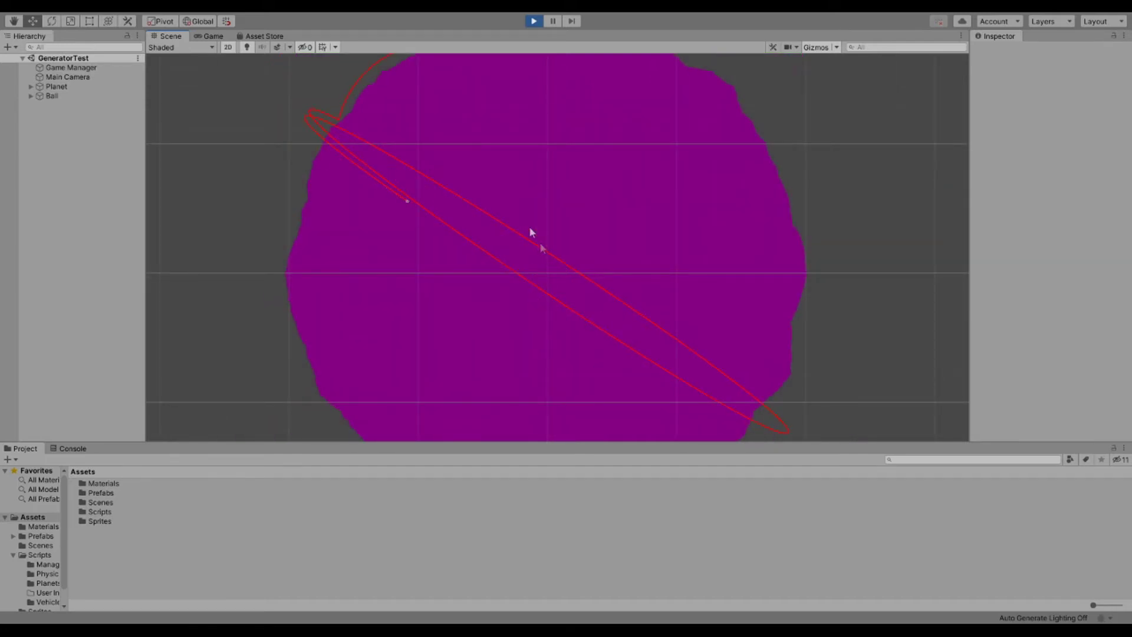
pyautogui.scroll(-2, 532, 253)
pyautogui.scroll(3, 513, 258)
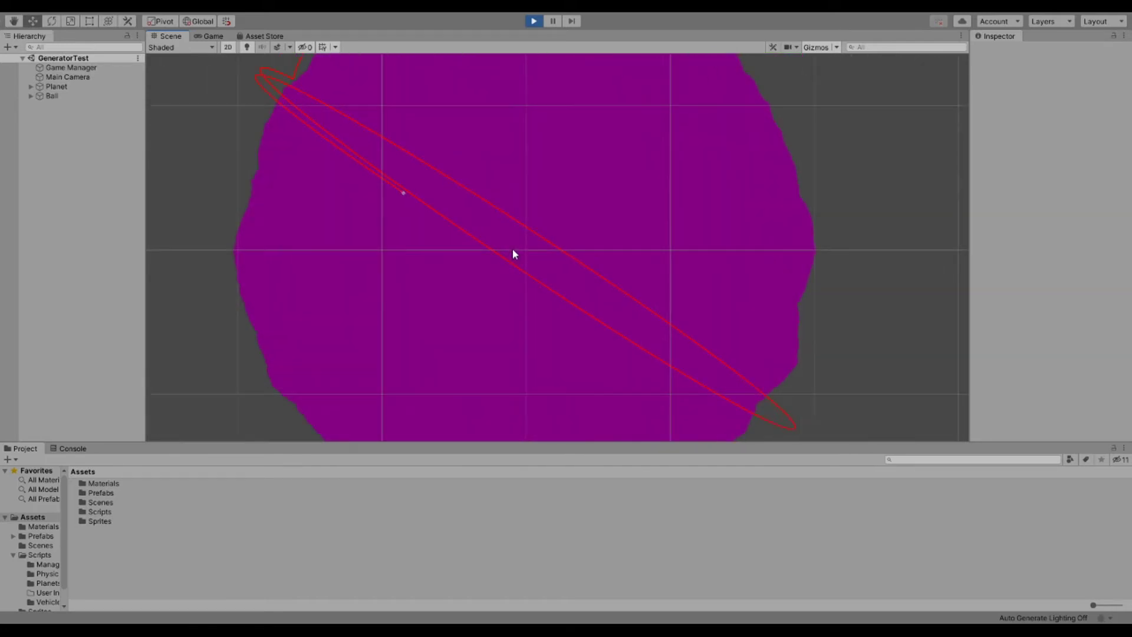
pyautogui.scroll(-2, 513, 254)
# - Zoom in on the orbit's lower-right loop, then select the Planet object
pyautogui.scroll(4, 549, 245)
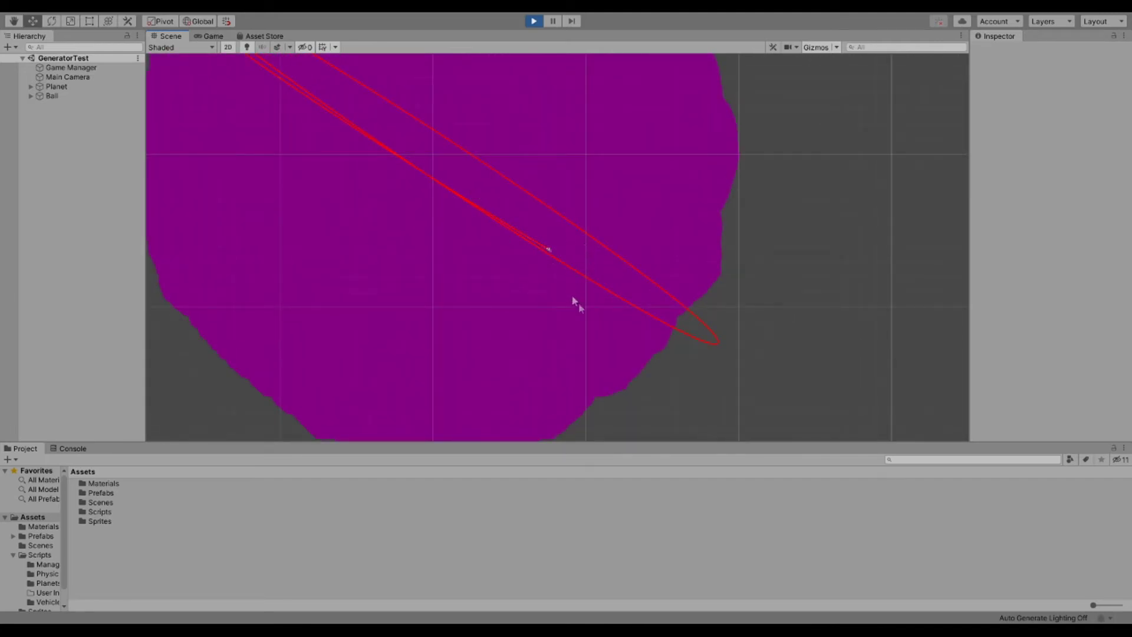
pyautogui.scroll(3, 625, 295)
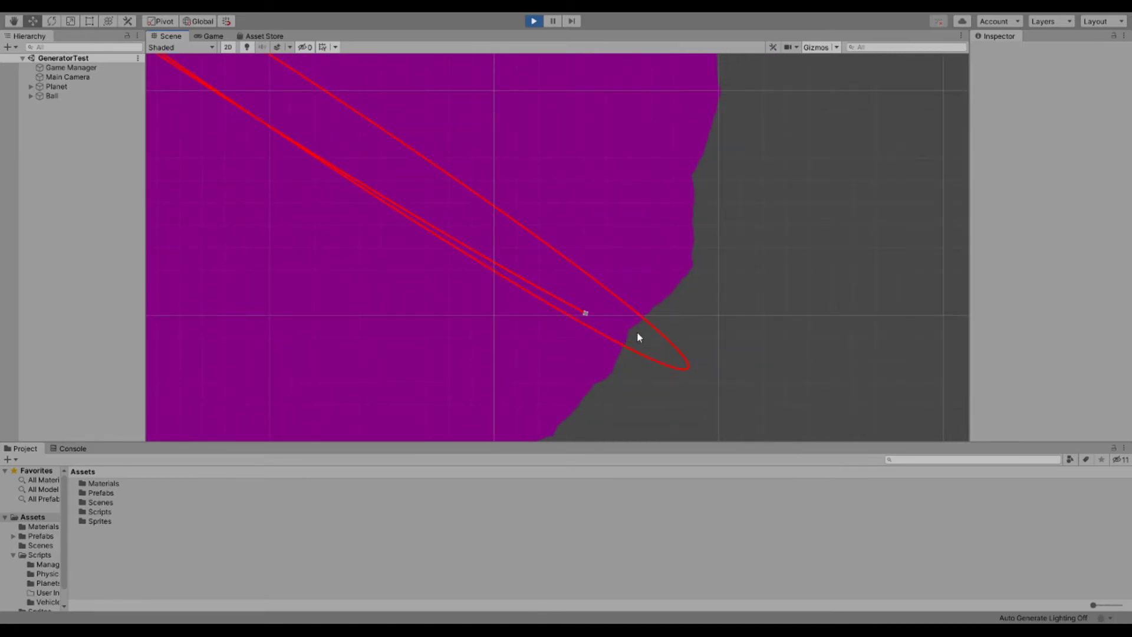
pyautogui.scroll(2, 616, 351)
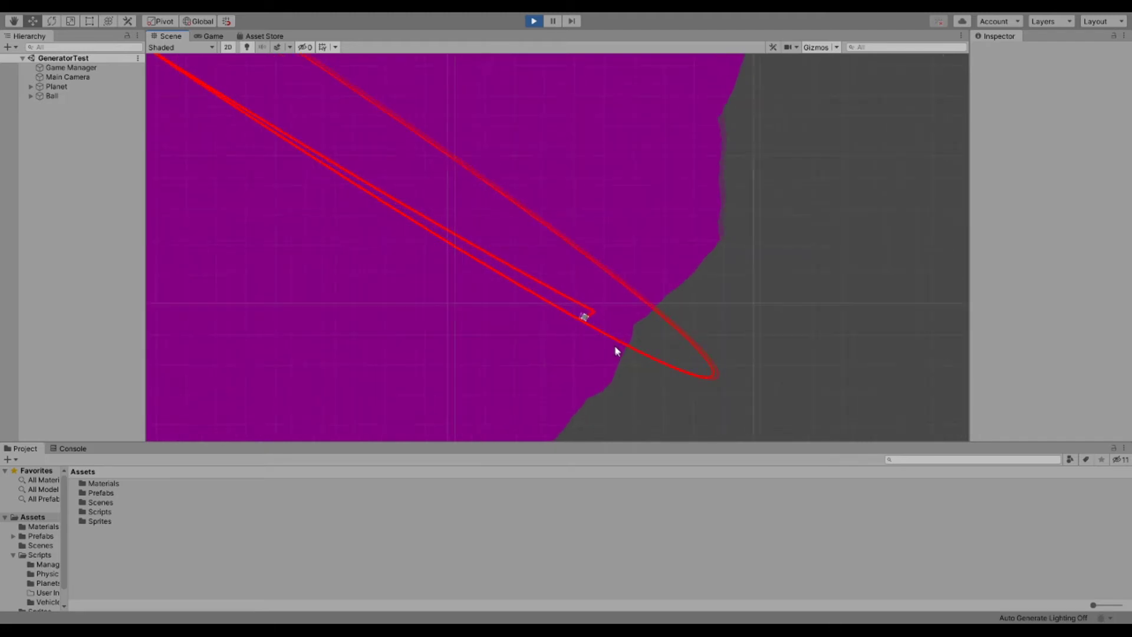
pyautogui.moveTo(616, 351); pyautogui.dragTo(666, 345, button='middle')
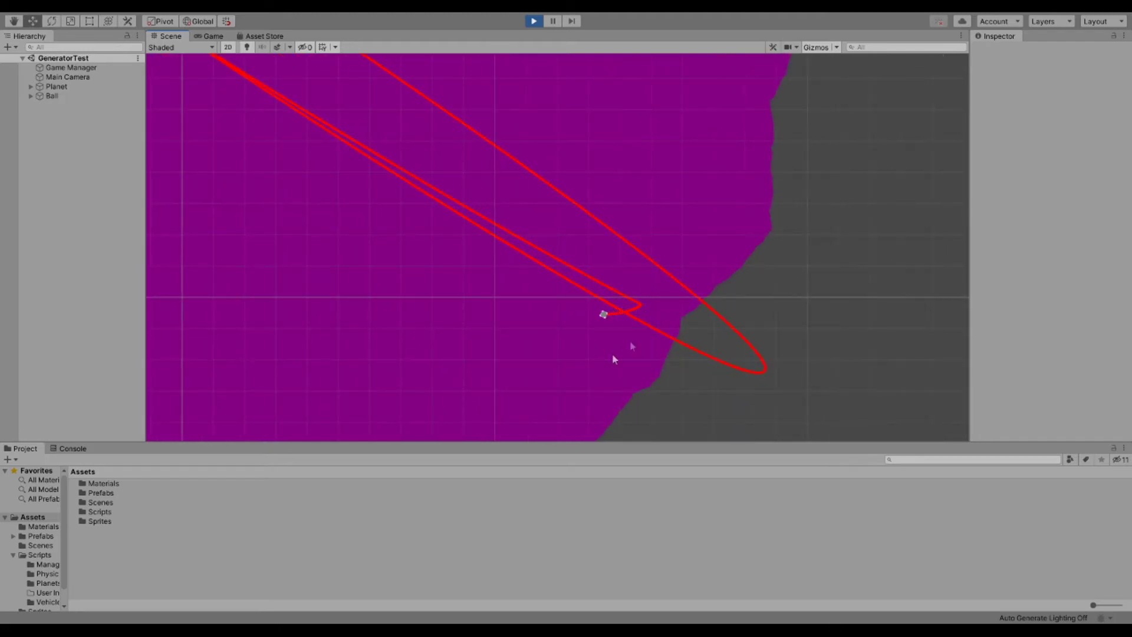
pyautogui.scroll(-2, 594, 218)
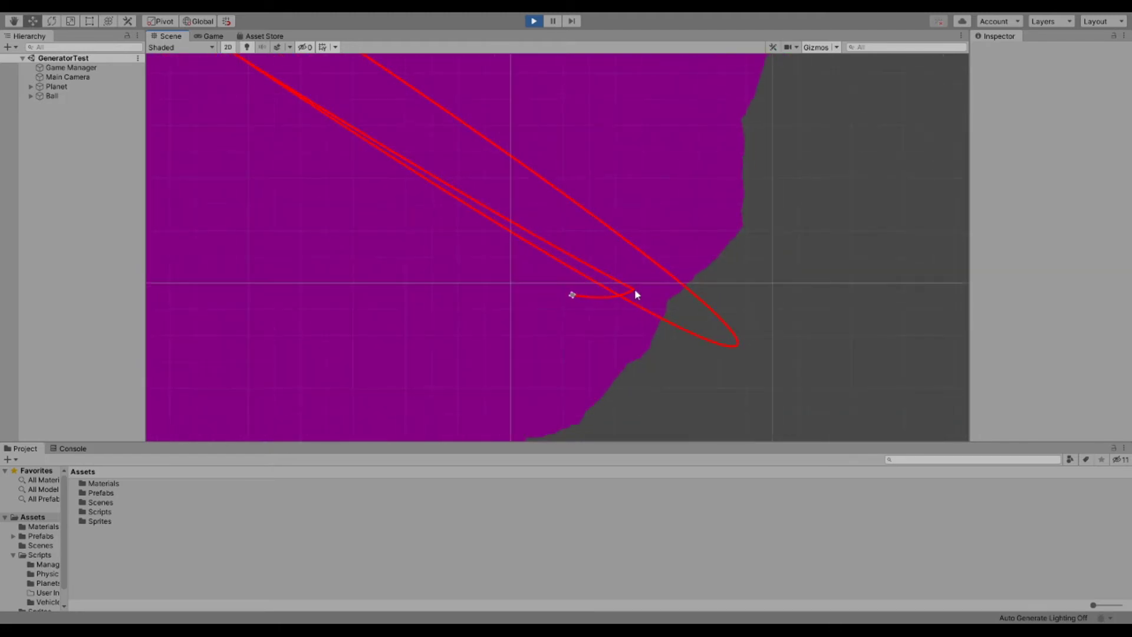
pyautogui.click(47, 86)
pyautogui.scroll(1, 752, 264)
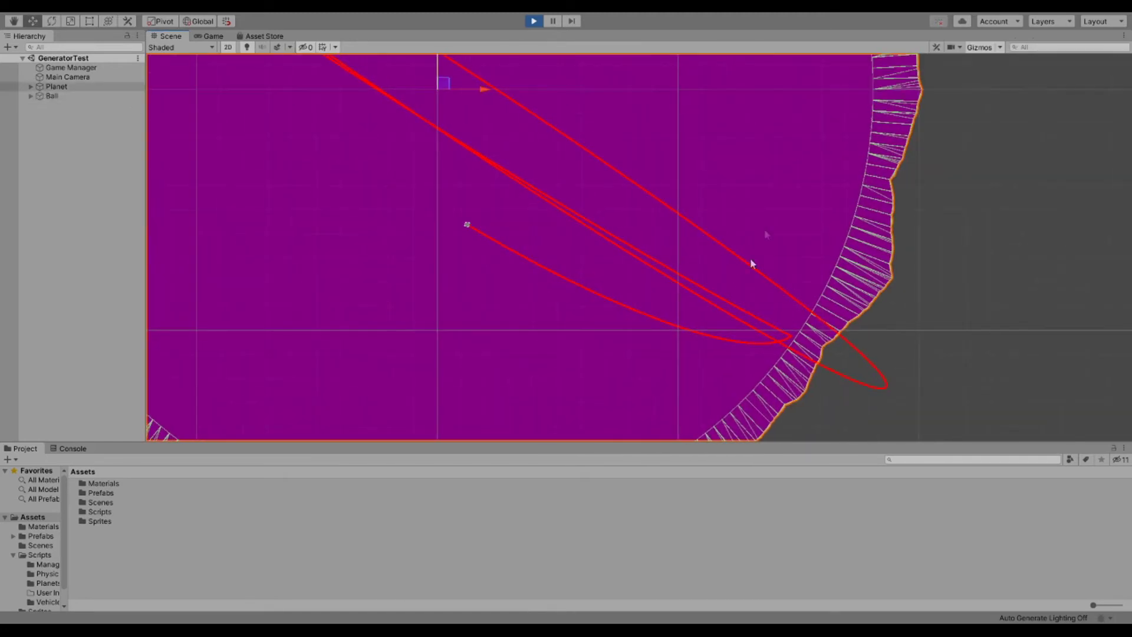
pyautogui.scroll(-3, 835, 368)
pyautogui.moveTo(631, 270); pyautogui.dragTo(652, 212, button='middle')
pyautogui.scroll(5, 873, 171)
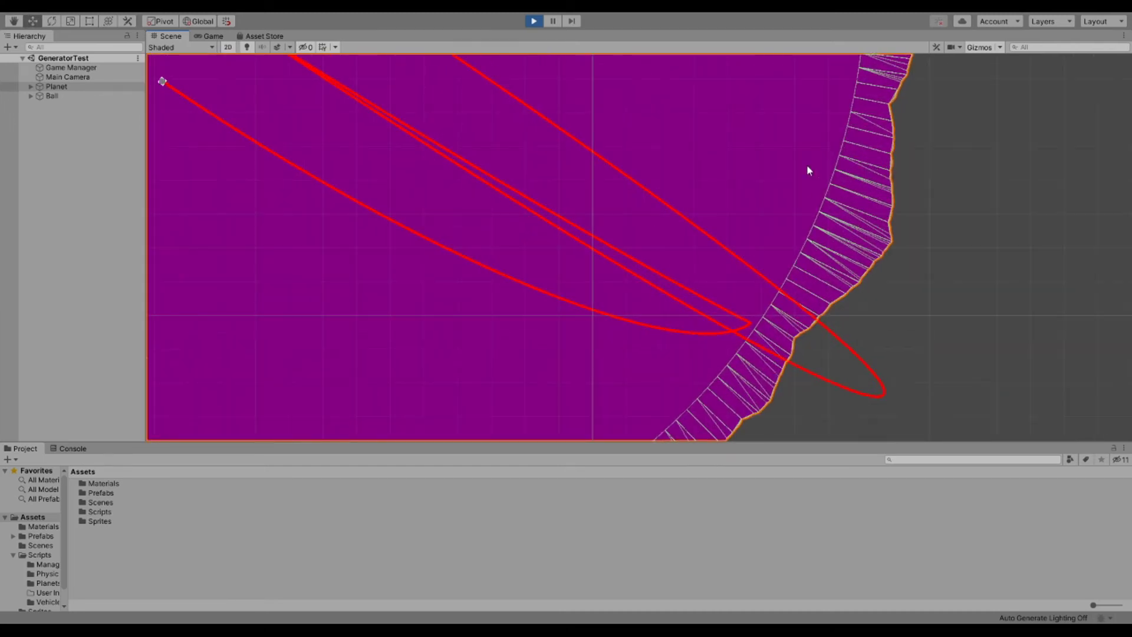
pyautogui.scroll(-4, 808, 171)
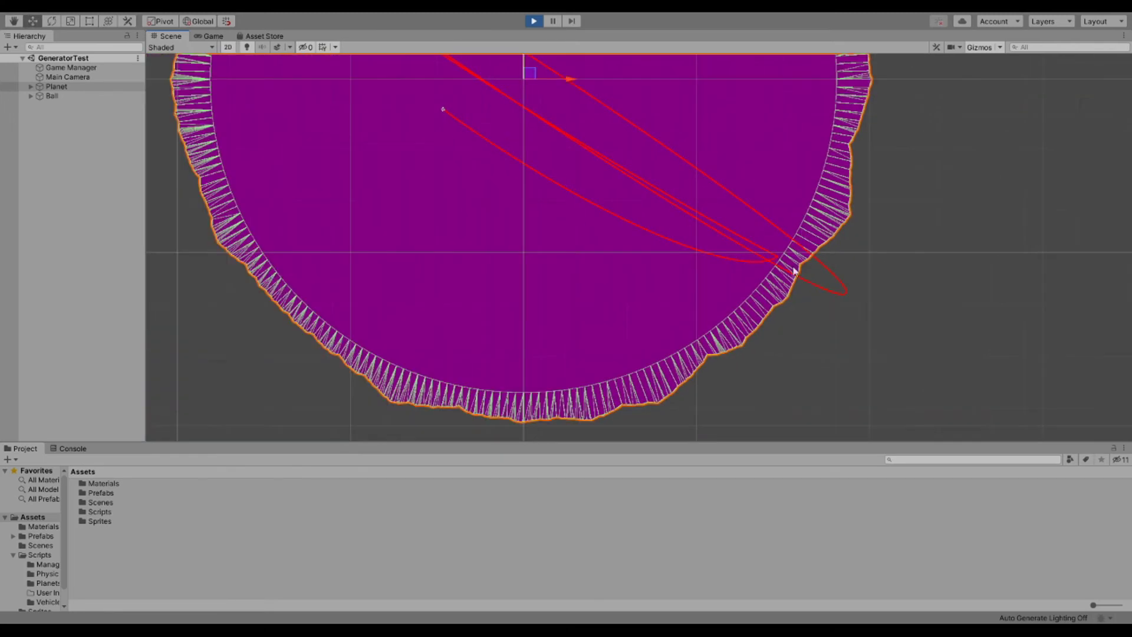
pyautogui.scroll(-2, 793, 270)
pyautogui.moveTo(567, 193); pyautogui.dragTo(622, 253, button='middle')
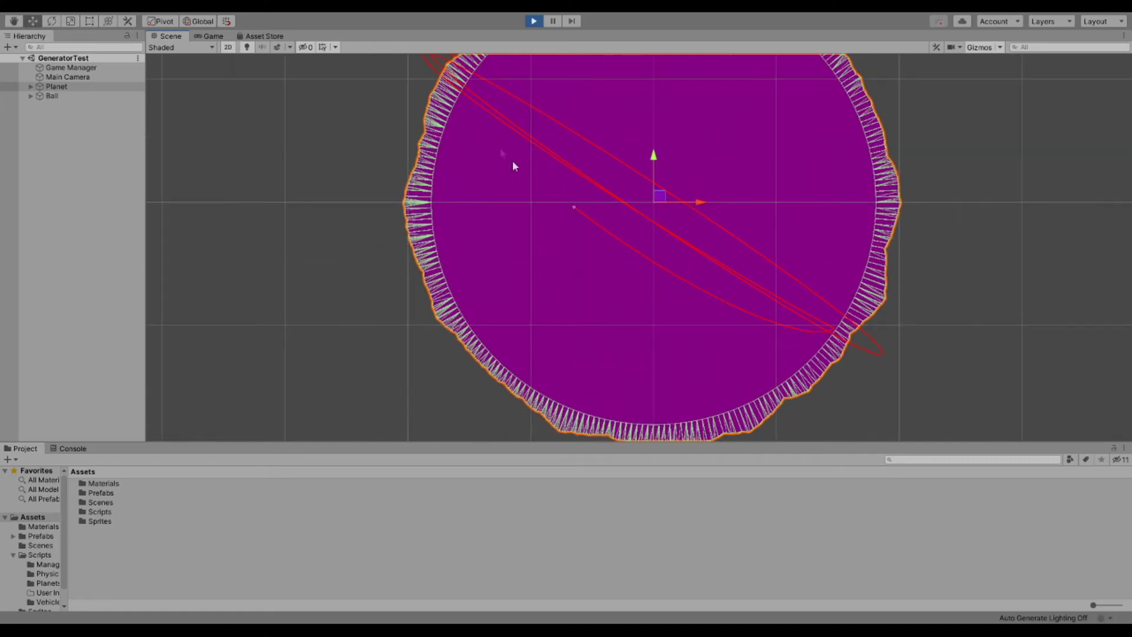
pyautogui.scroll(5, 470, 127)
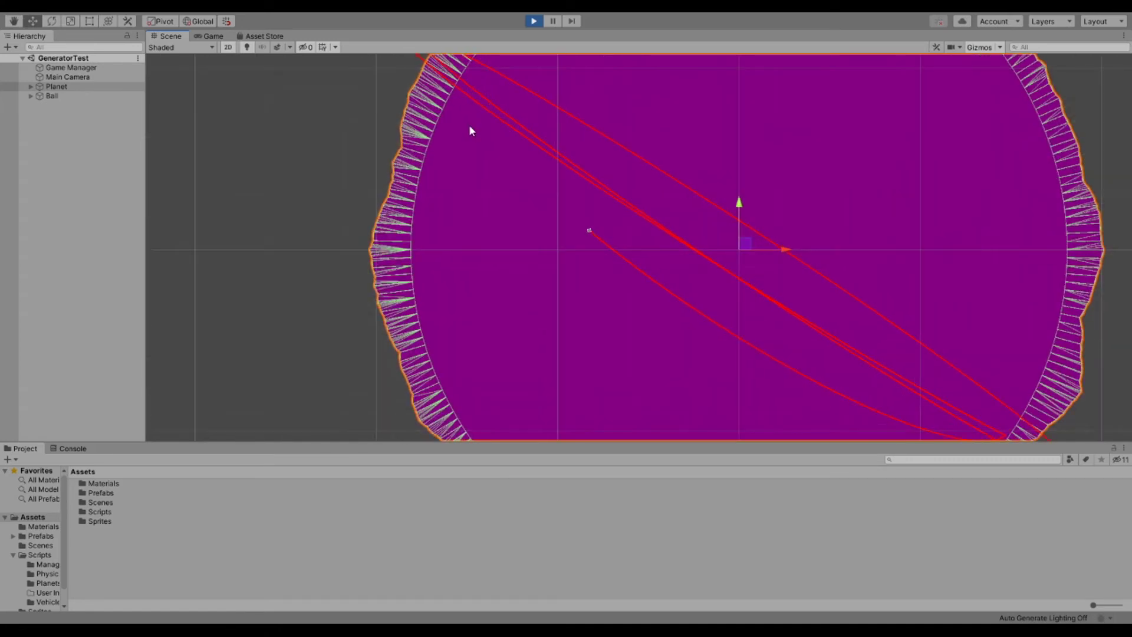
pyautogui.moveTo(488, 132); pyautogui.dragTo(523, 270, button='middle')
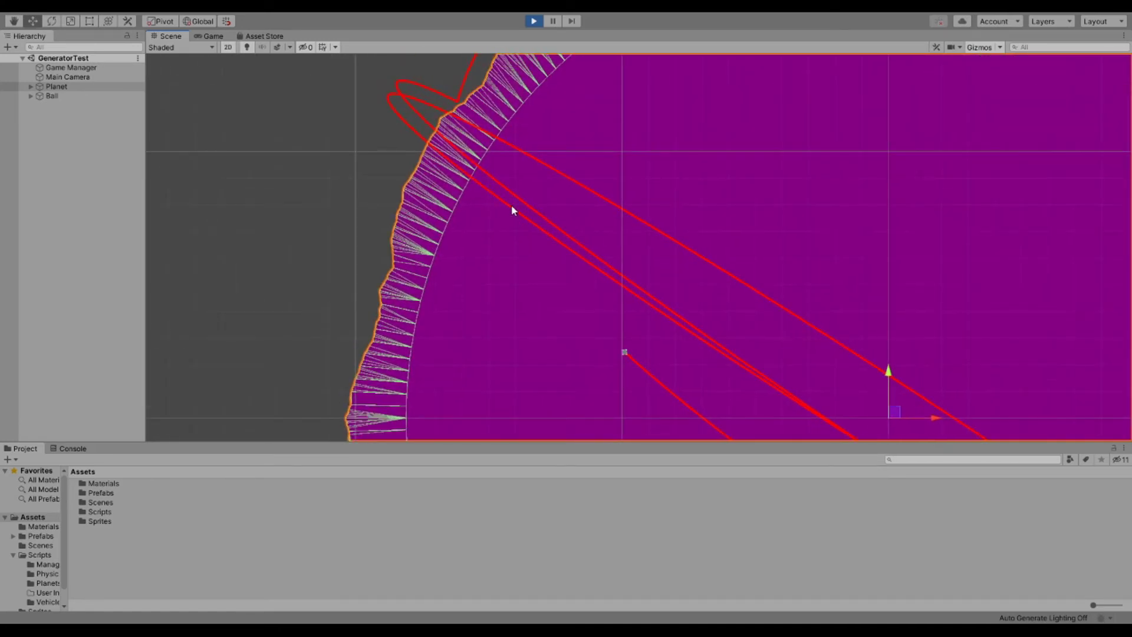
pyautogui.scroll(-3, 498, 238)
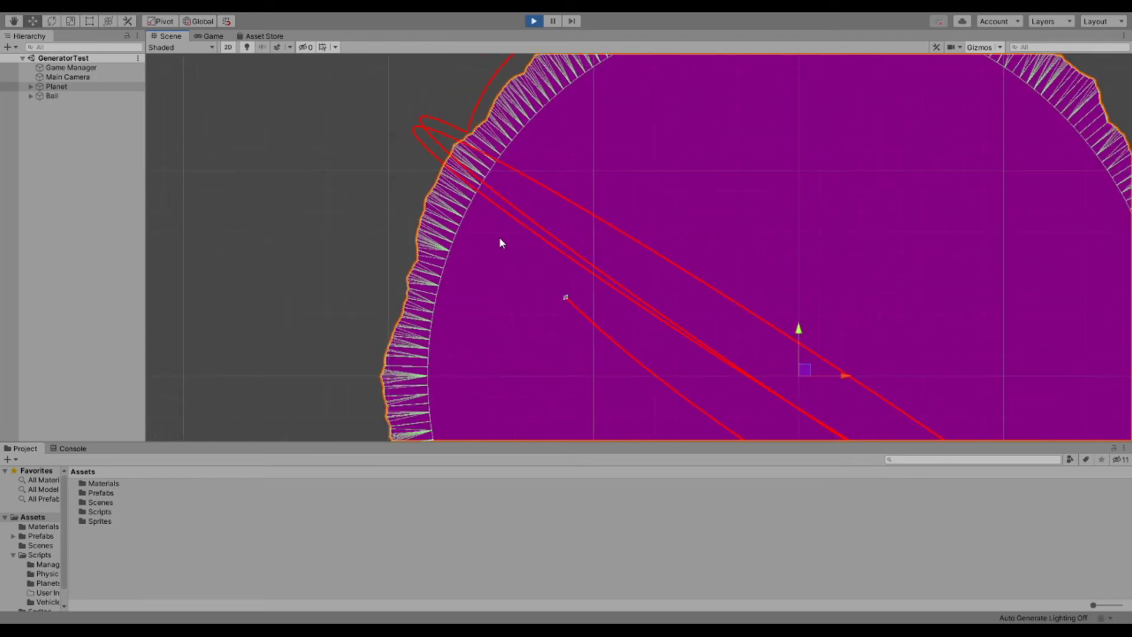
pyautogui.scroll(5, 463, 248)
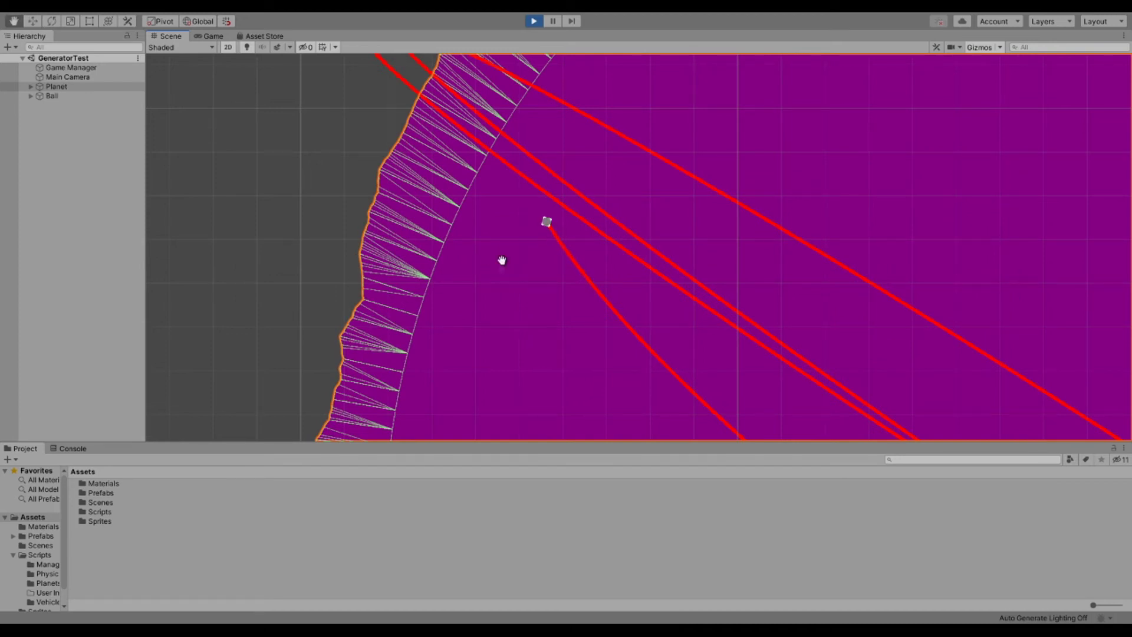
pyautogui.moveTo(500, 258); pyautogui.dragTo(517, 344, button='middle')
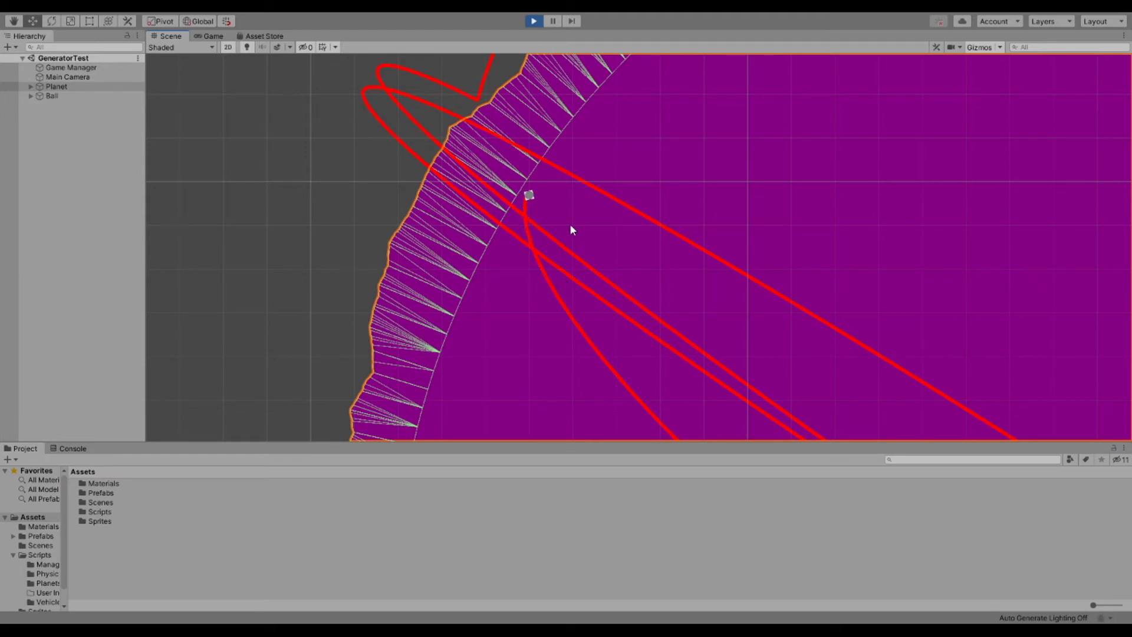
pyautogui.moveTo(571, 228); pyautogui.dragTo(505, 231, button='middle')
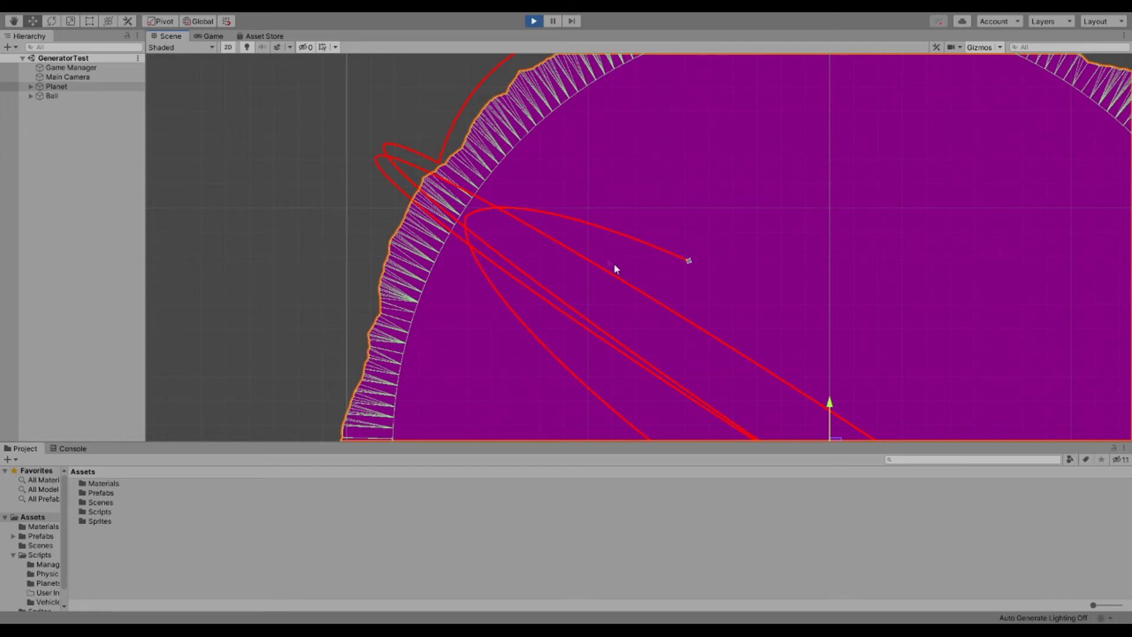
pyautogui.scroll(-6, 614, 269)
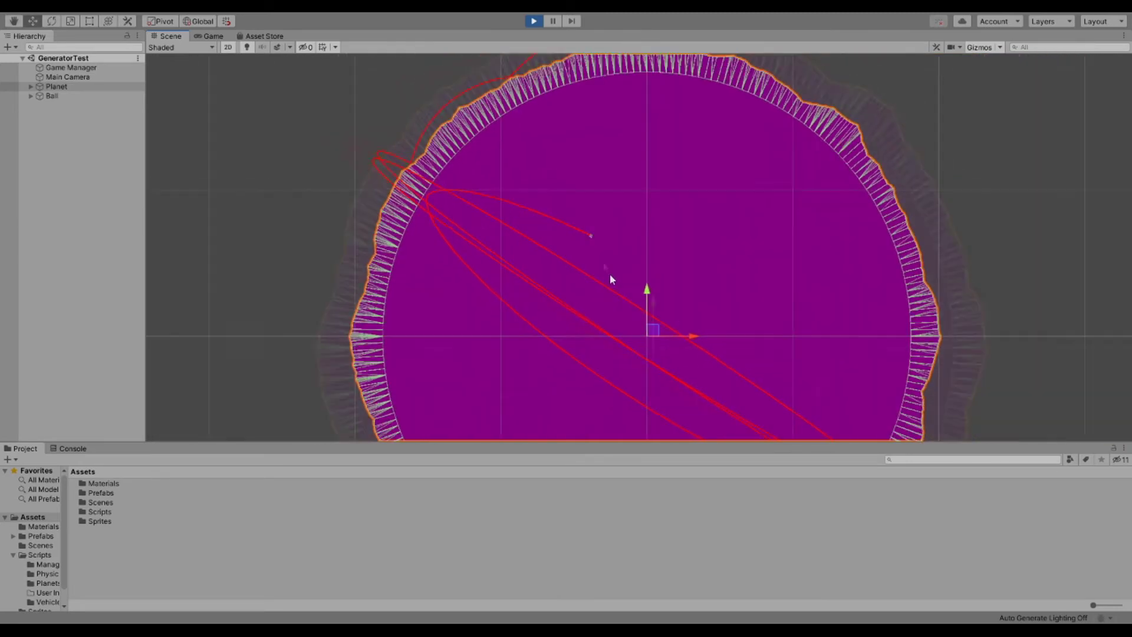
pyautogui.moveTo(619, 298); pyautogui.dragTo(546, 248, button='middle')
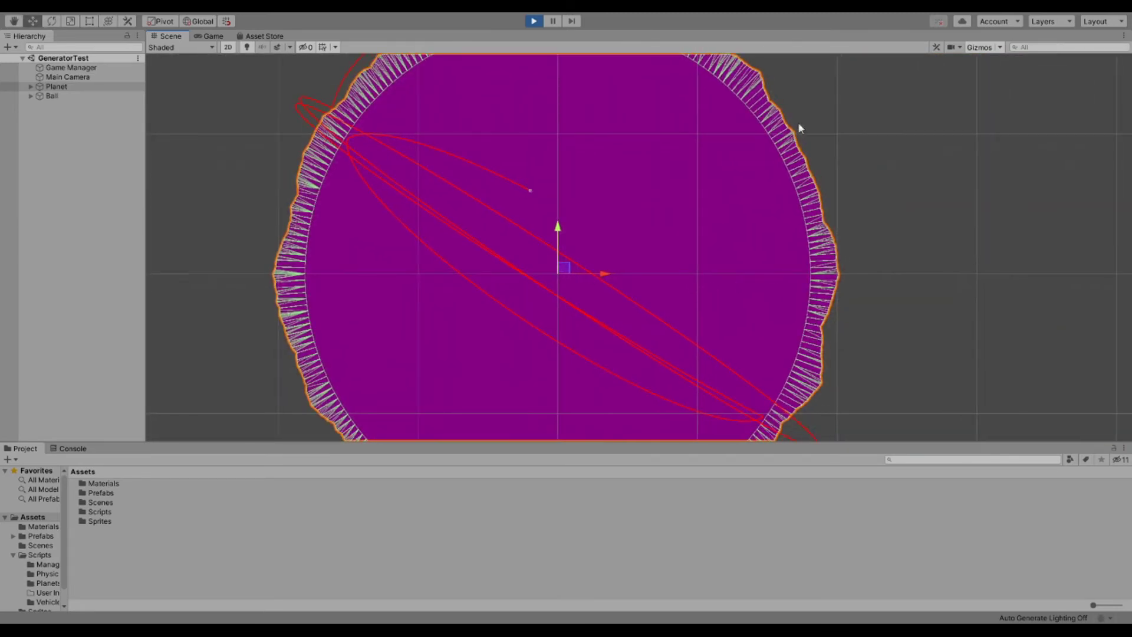
pyautogui.scroll(-2, 422, 151)
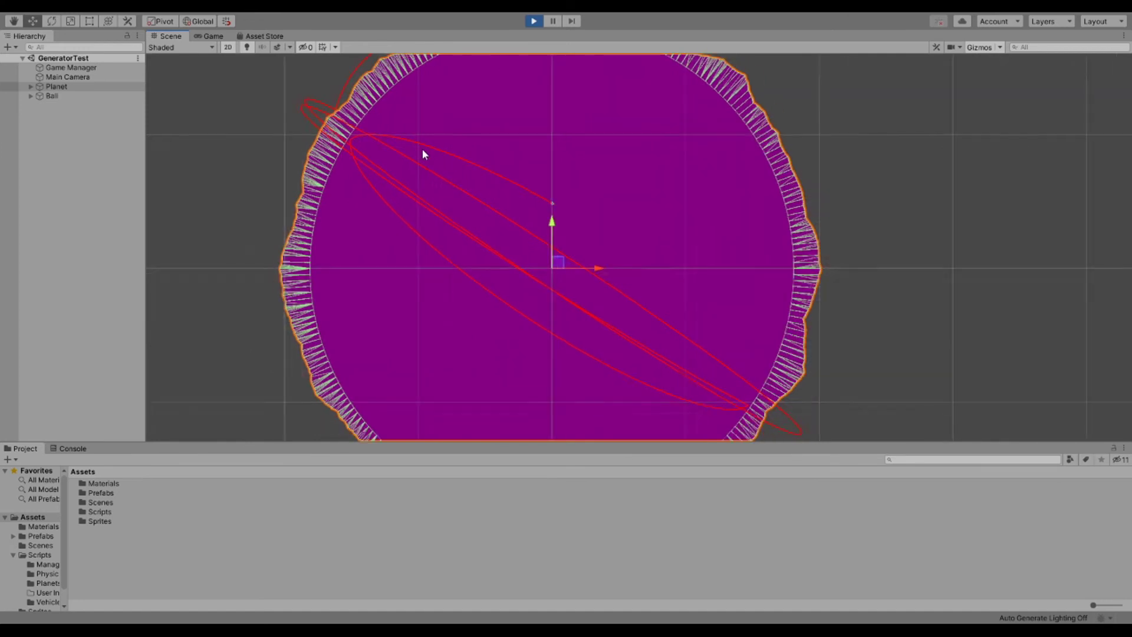
pyautogui.scroll(2, 525, 222)
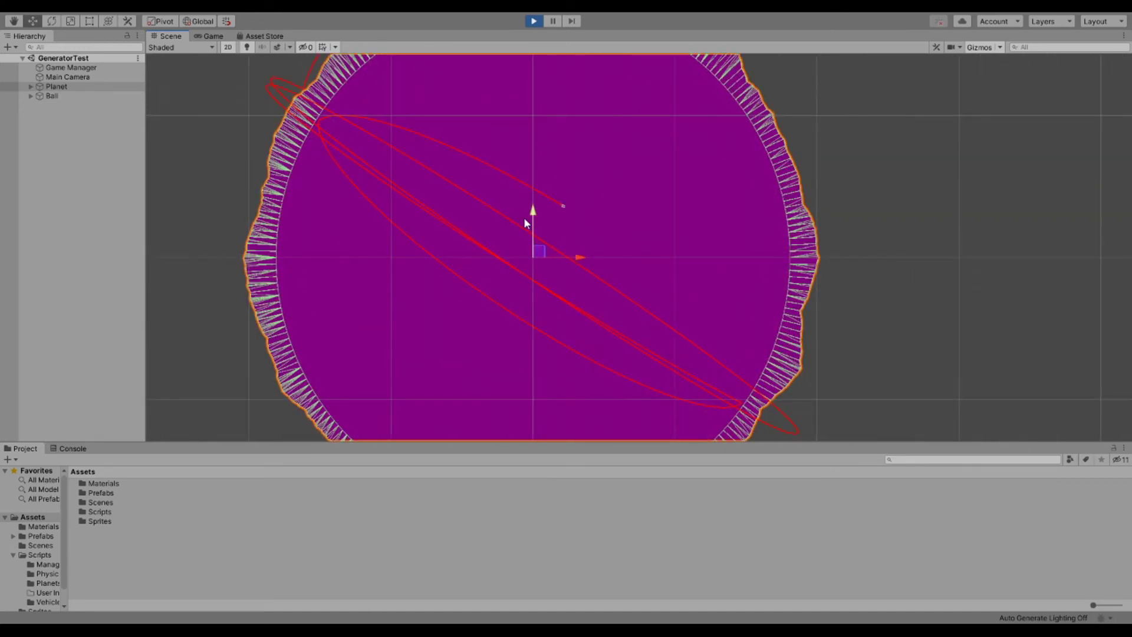
pyautogui.scroll(3, 619, 252)
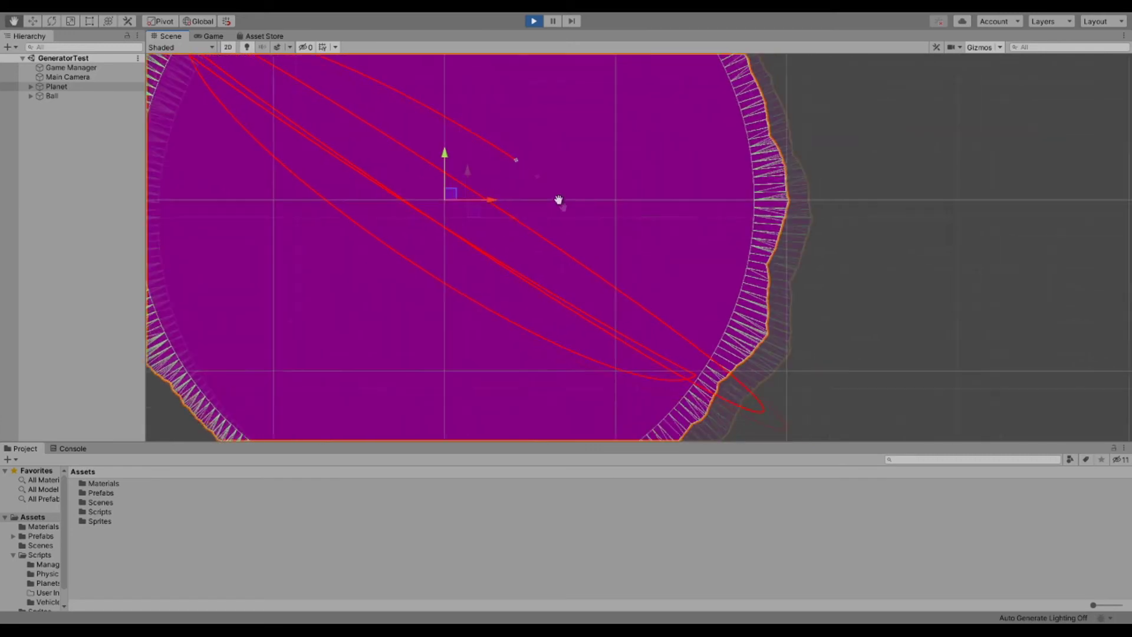
pyautogui.scroll(2, 698, 255)
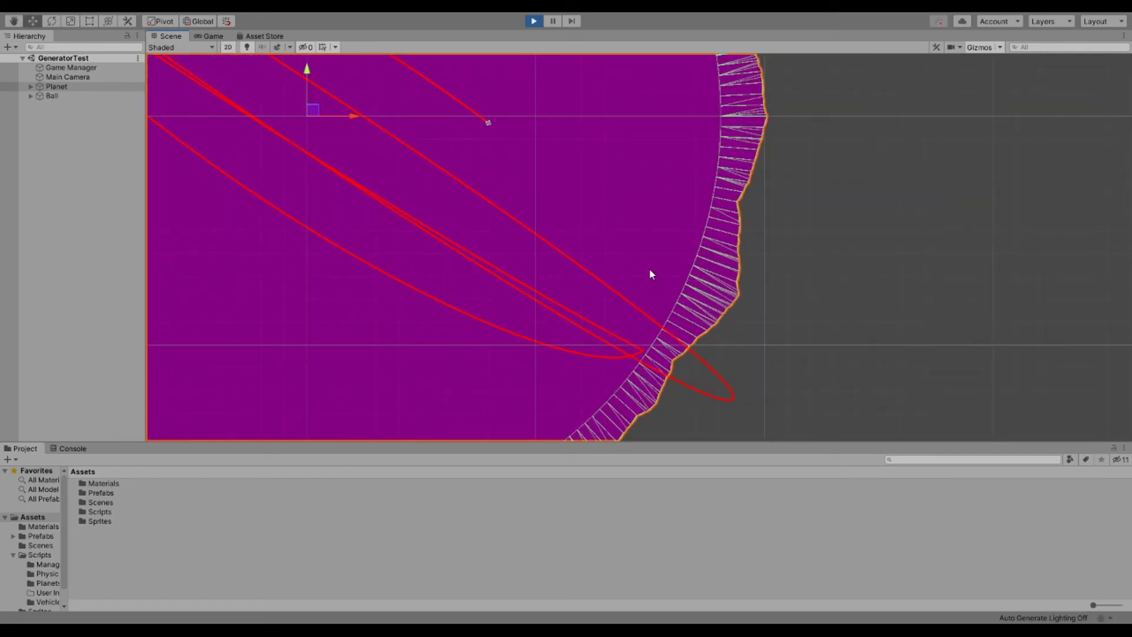
pyautogui.scroll(-3, 627, 268)
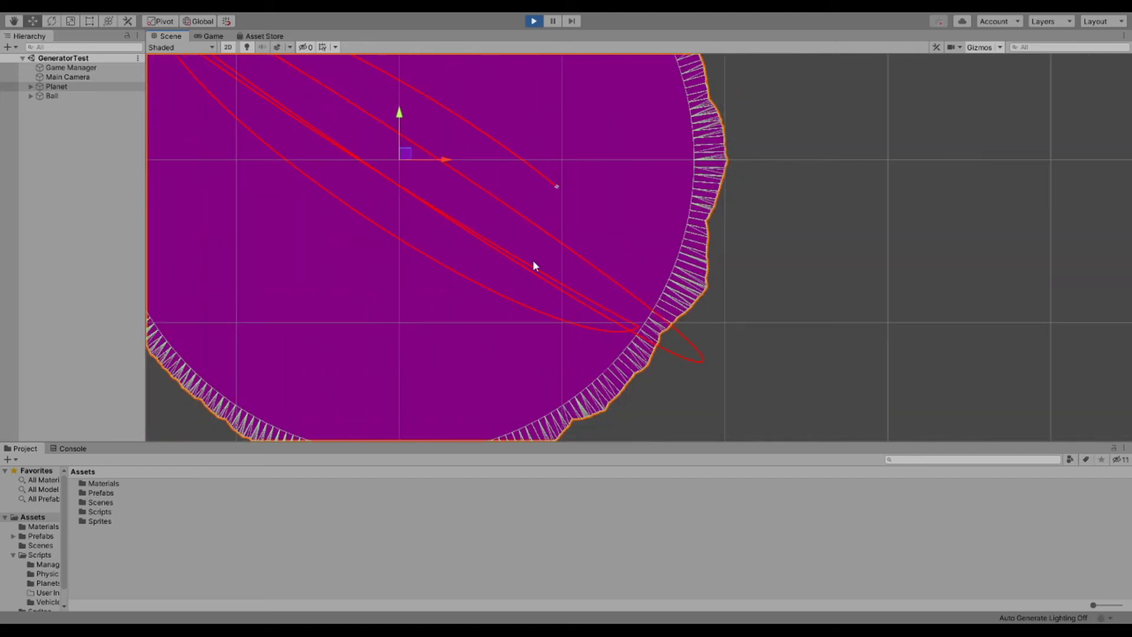
pyautogui.scroll(2, 545, 289)
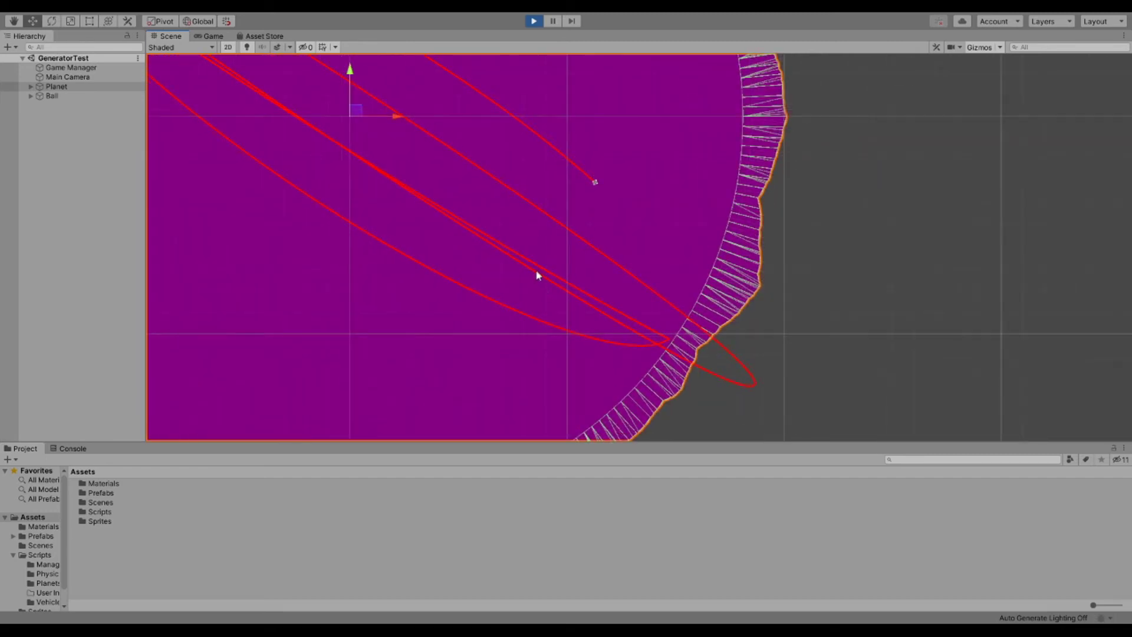
pyautogui.scroll(2, 597, 276)
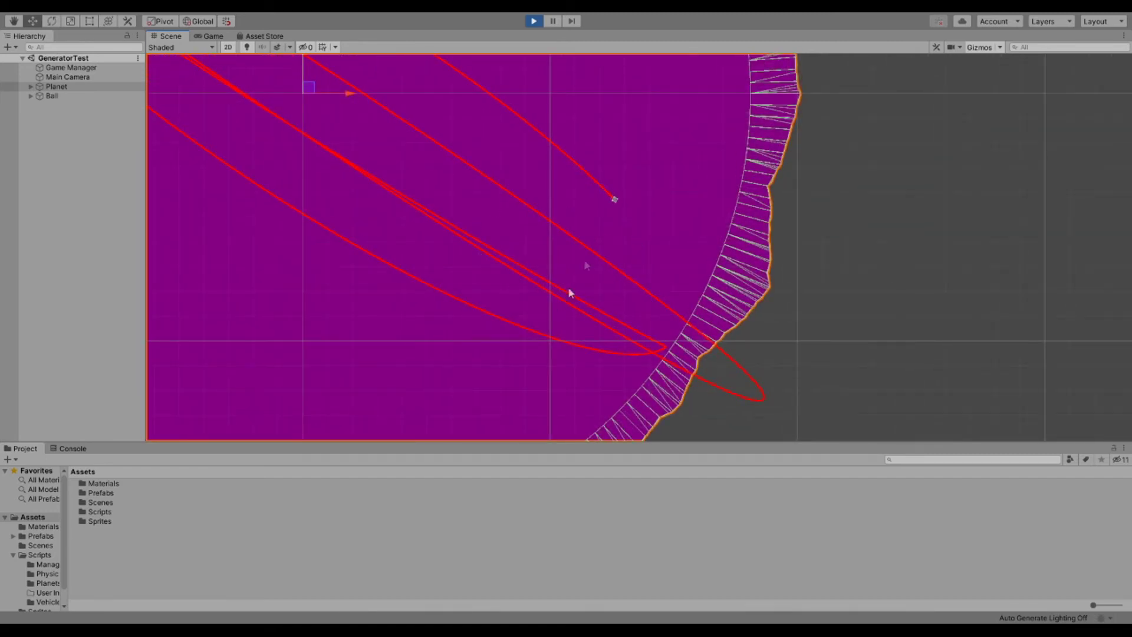
pyautogui.scroll(-3, 590, 278)
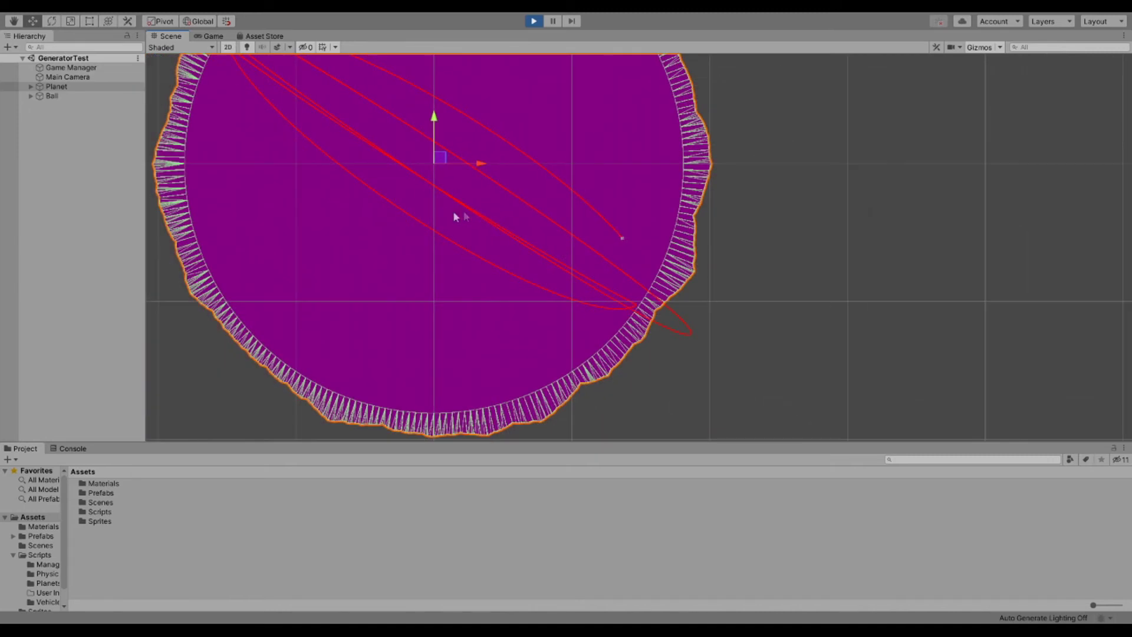
pyautogui.moveTo(454, 214); pyautogui.dragTo(543, 285, button='middle')
pyautogui.scroll(-2, 632, 157)
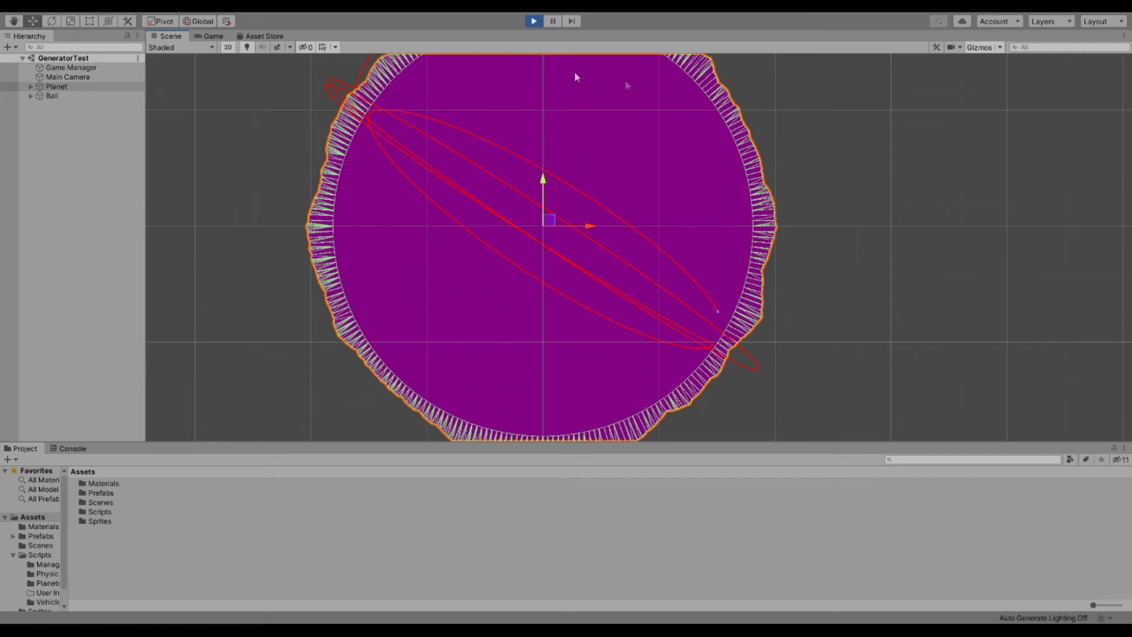
pyautogui.scroll(2, 740, 274)
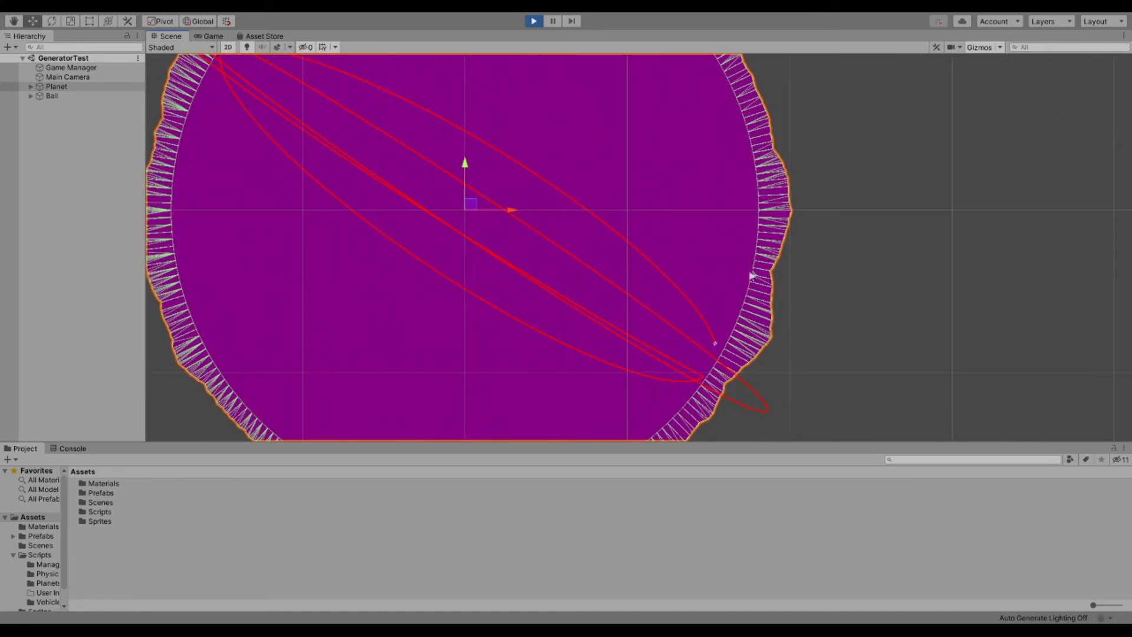
pyautogui.moveTo(726, 286); pyautogui.dragTo(692, 253, button='middle')
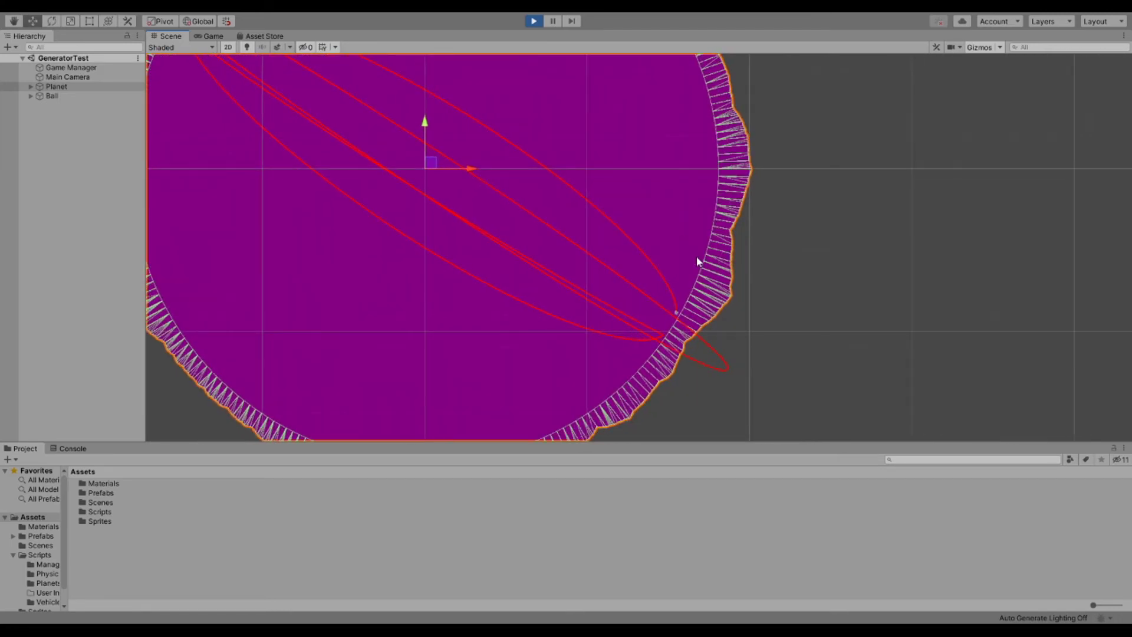
pyautogui.scroll(2, 784, 162)
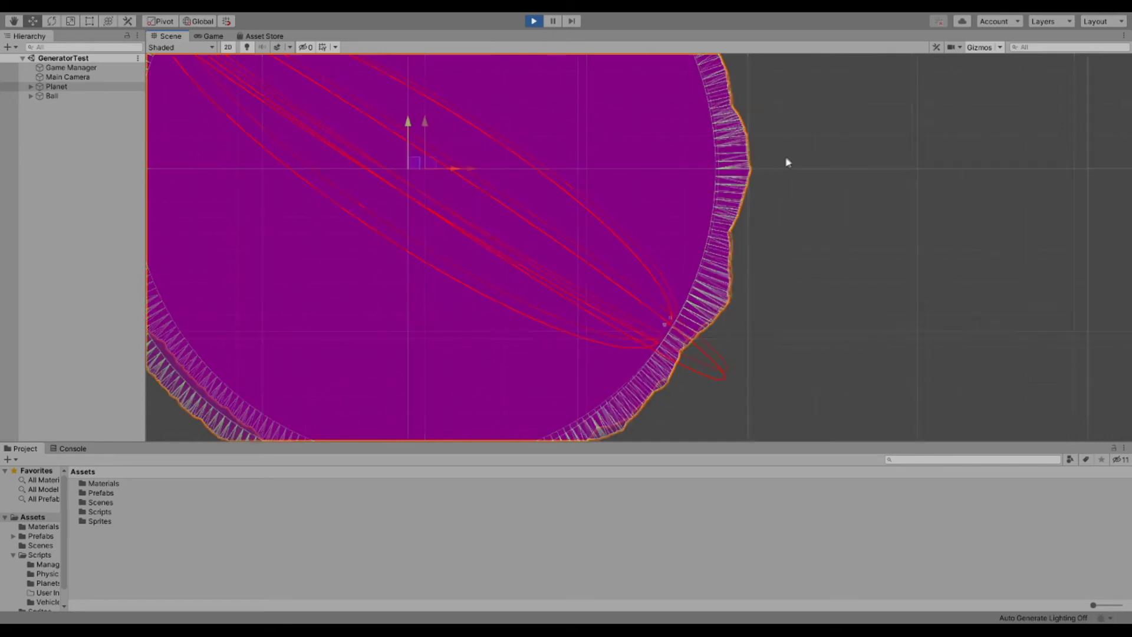
# - Zoom out to see the planet's jagged triangulated rim with the overlapping red orbit trails
pyautogui.scroll(5, 749, 166)
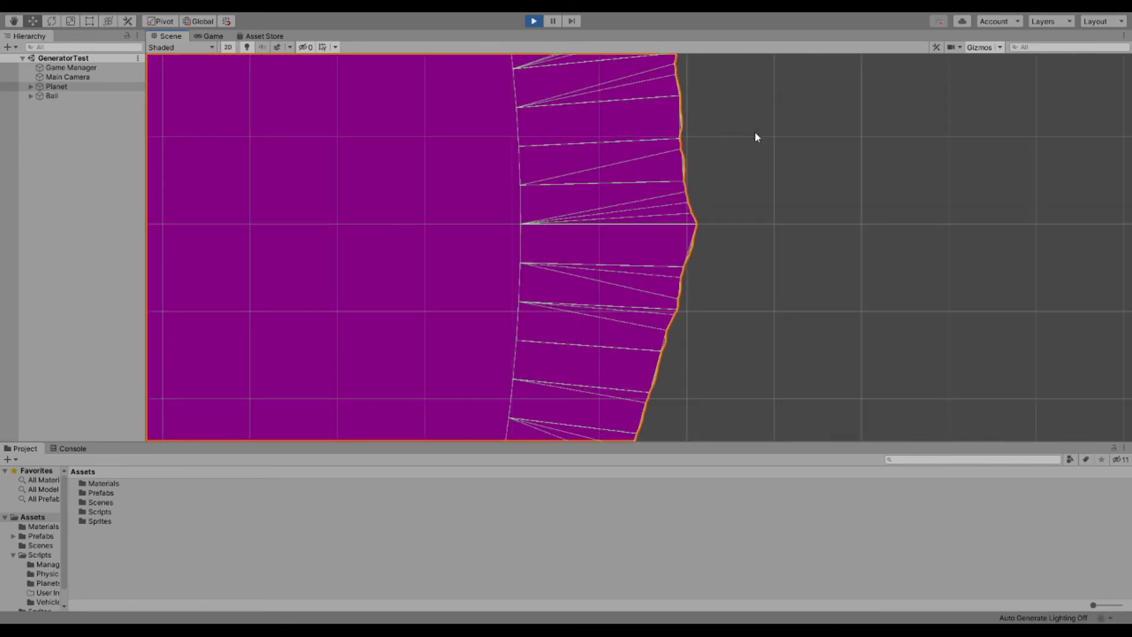
pyautogui.scroll(1, 694, 200)
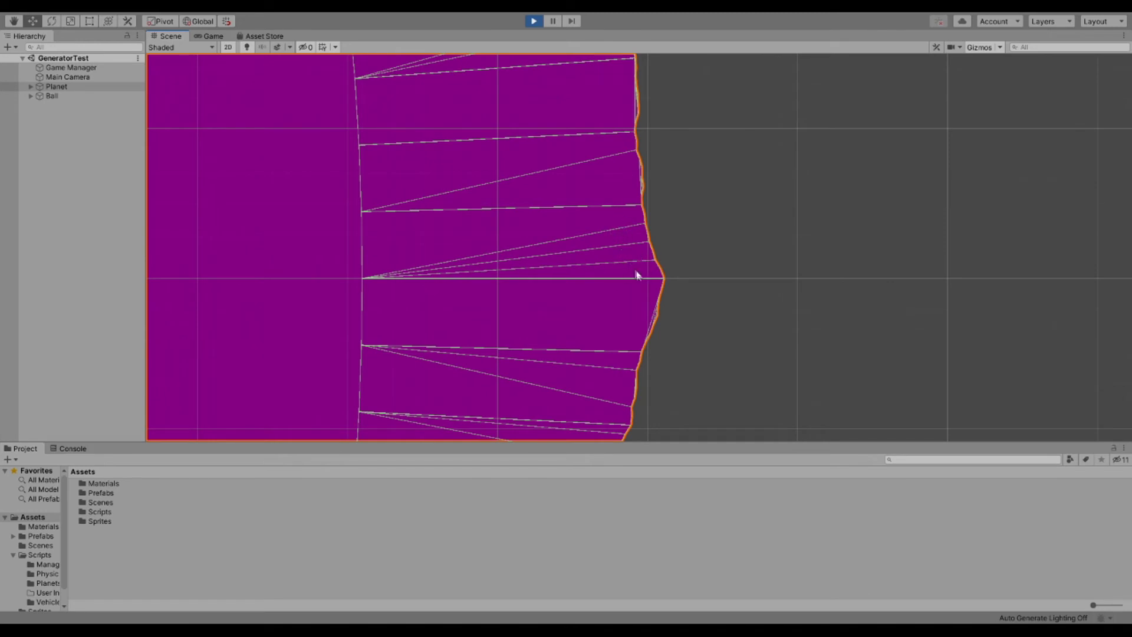
pyautogui.scroll(3, 645, 229)
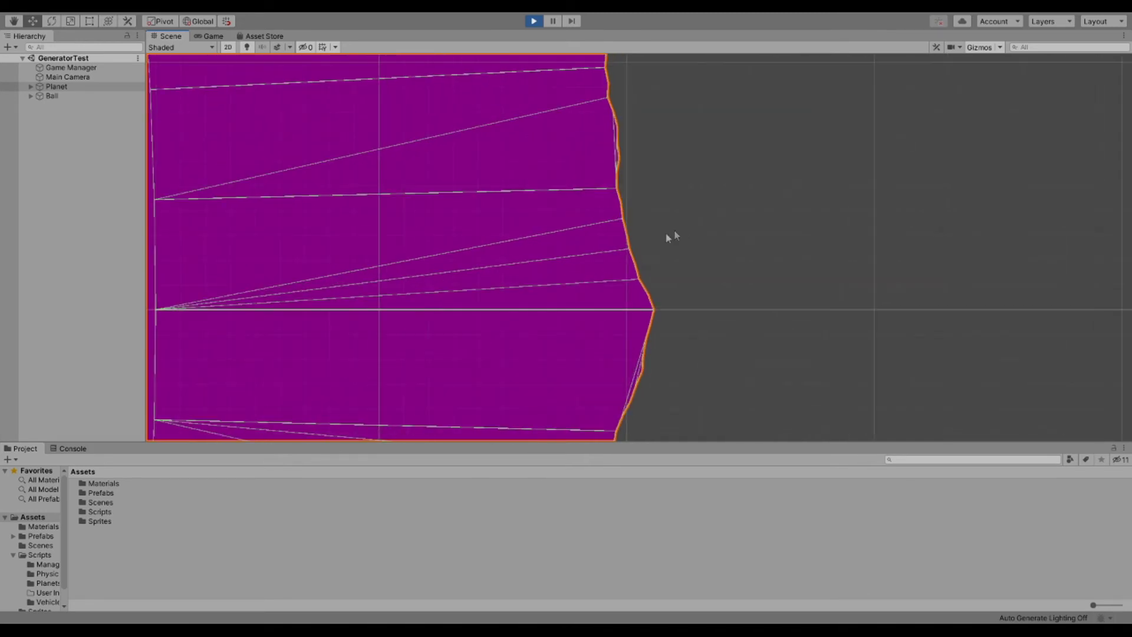
pyautogui.scroll(2, 614, 197)
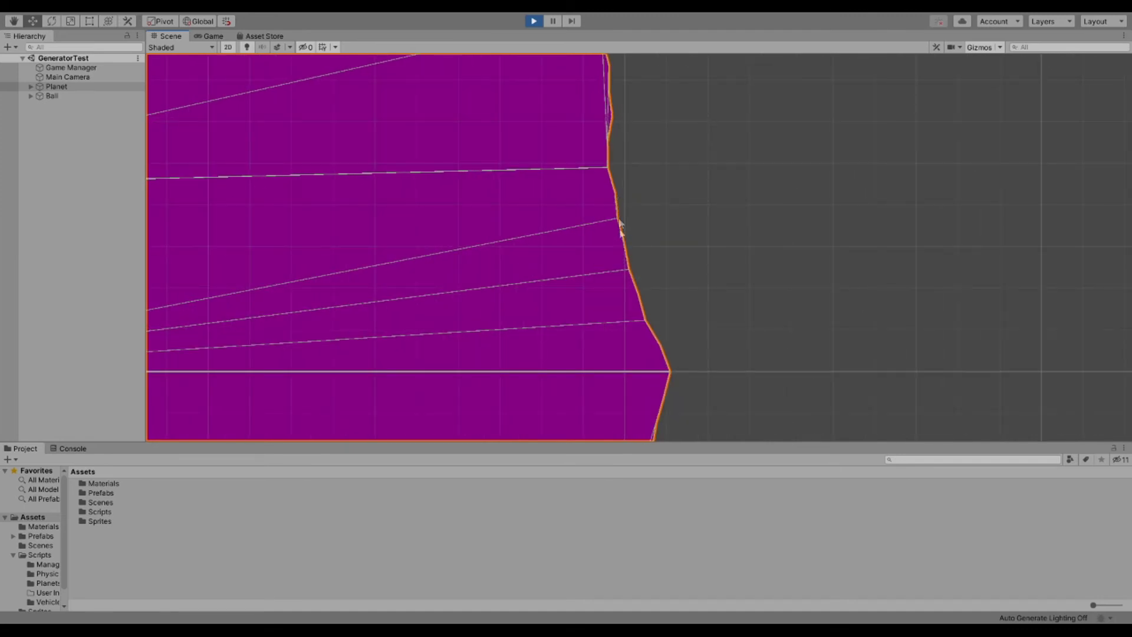
pyautogui.scroll(-4, 623, 218)
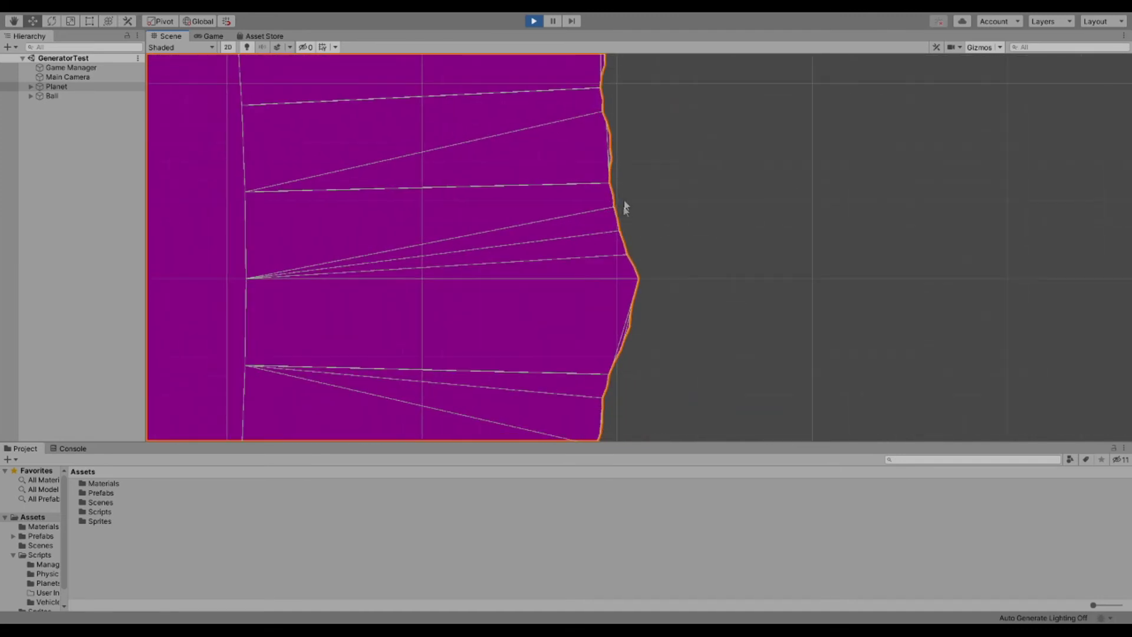
pyautogui.scroll(-3, 637, 232)
pyautogui.scroll(-1, 639, 278)
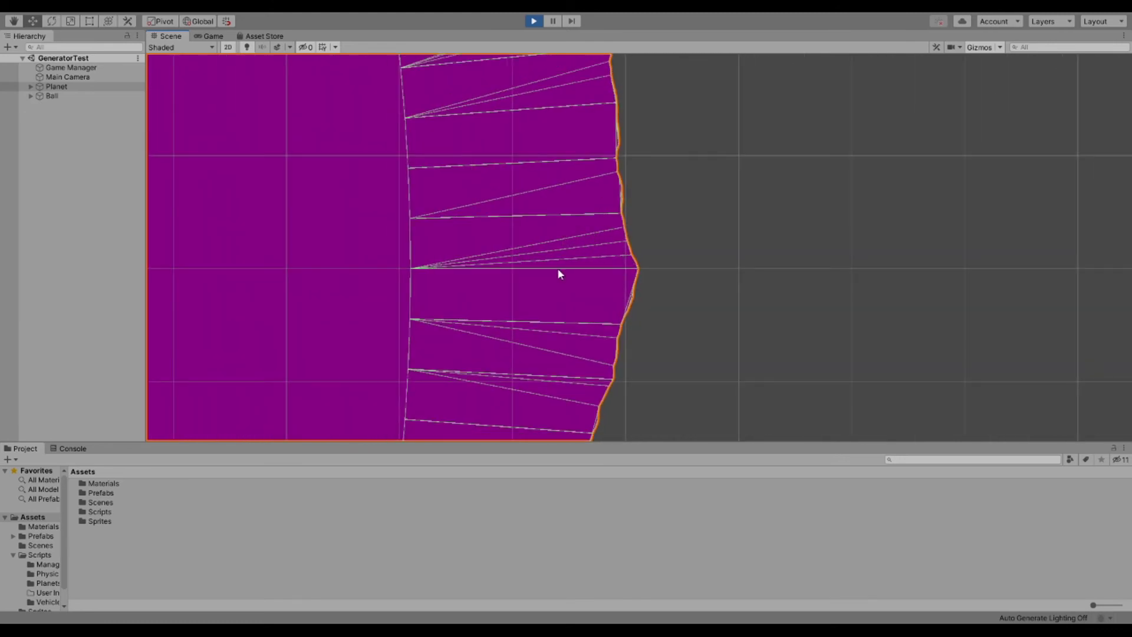
pyautogui.scroll(-3, 556, 267)
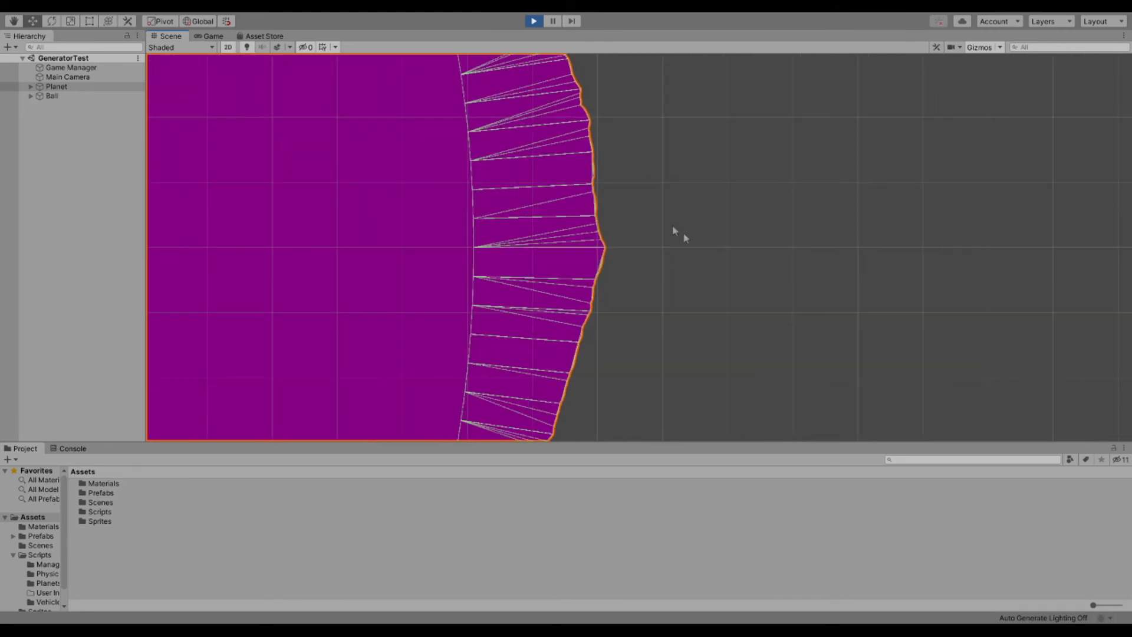
pyautogui.scroll(5, 607, 259)
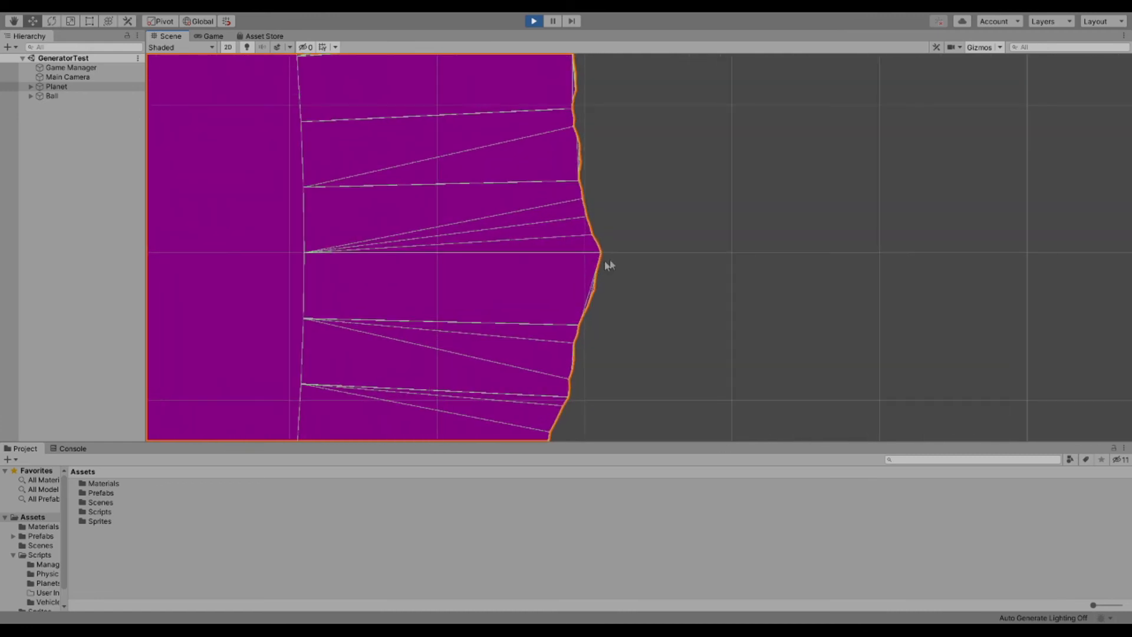
pyautogui.scroll(-8, 710, 172)
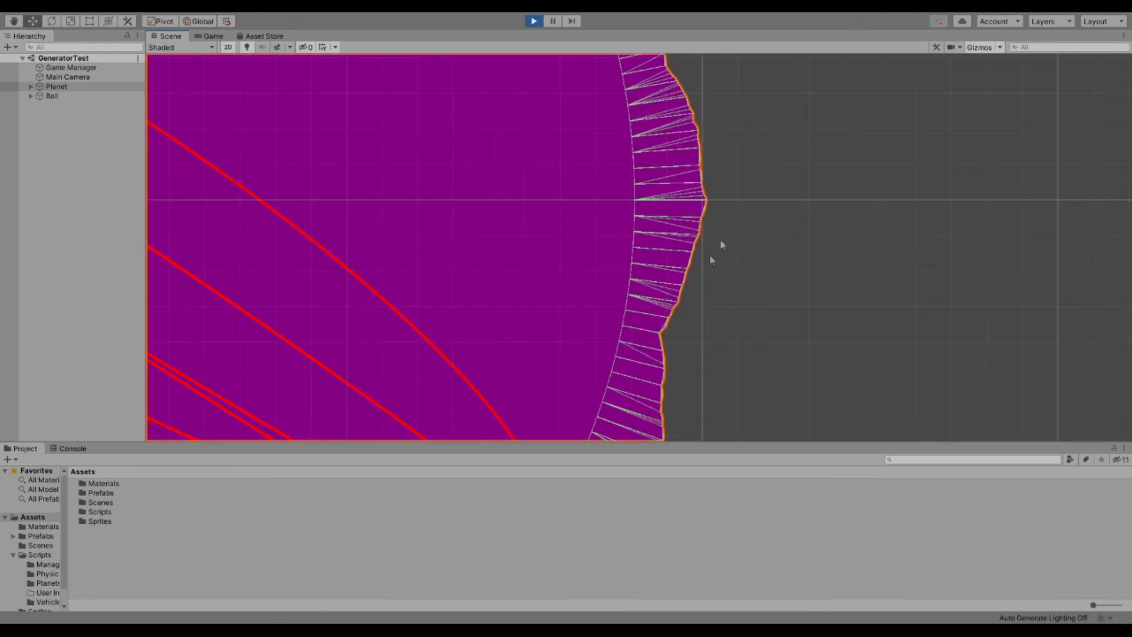
pyautogui.scroll(-6, 749, 124)
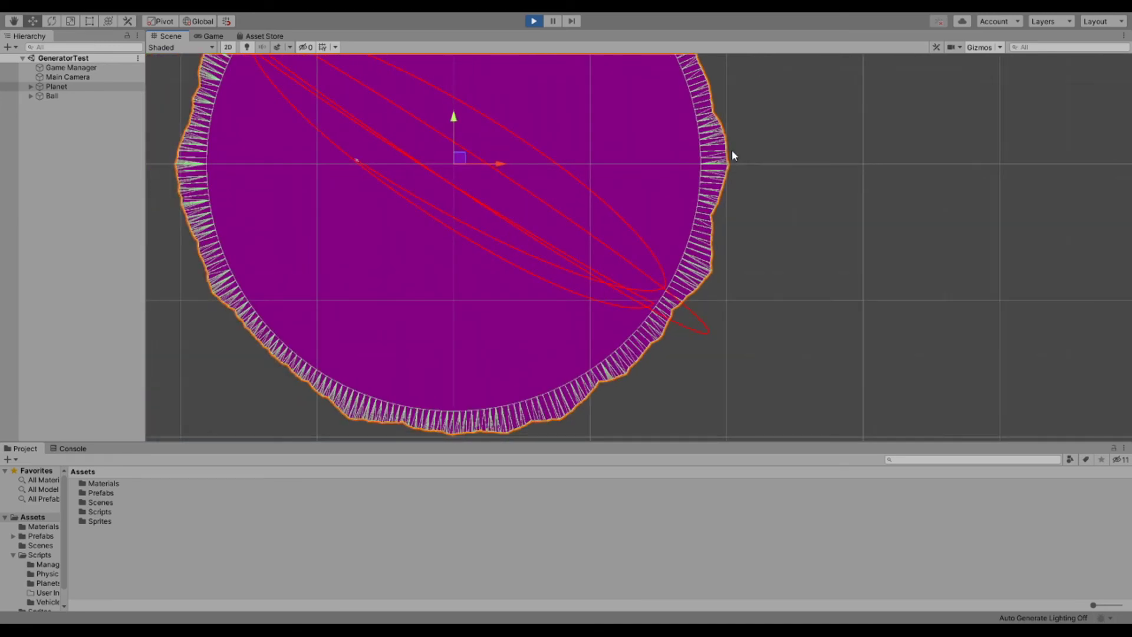
# - Pan and zoom onto the planet's upper-left collision edge where the red trails meet it
pyautogui.scroll(-3, 732, 156)
pyautogui.moveTo(540, 177); pyautogui.dragTo(548, 270, button='middle')
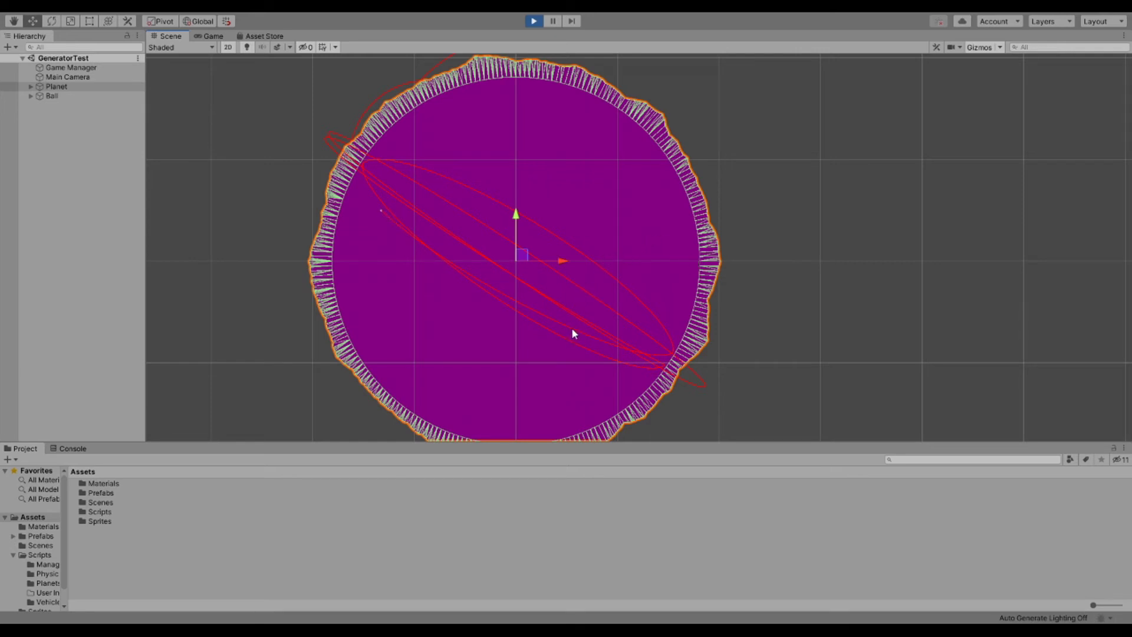
pyautogui.scroll(3, 572, 334)
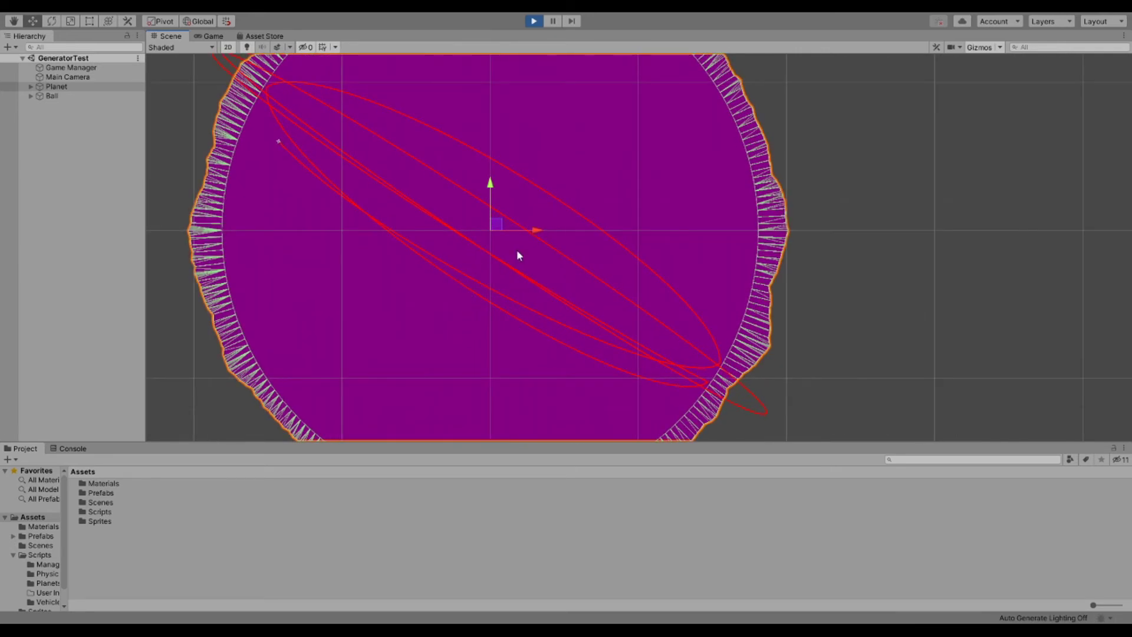
pyautogui.scroll(-3, 555, 249)
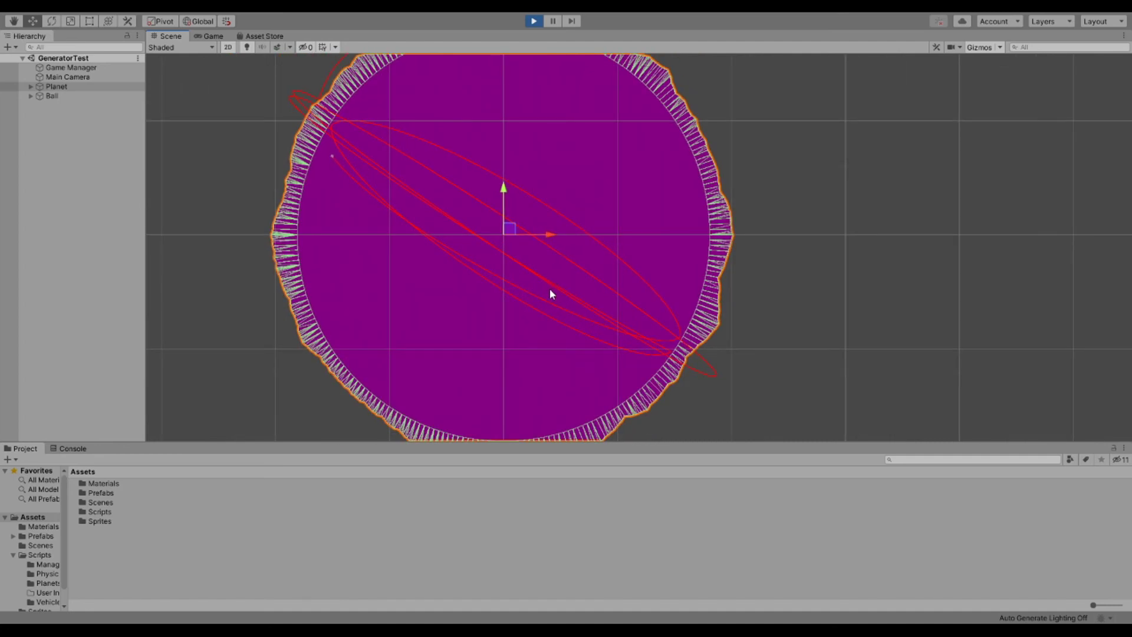
pyautogui.moveTo(405, 240); pyautogui.dragTo(429, 228, button='middle')
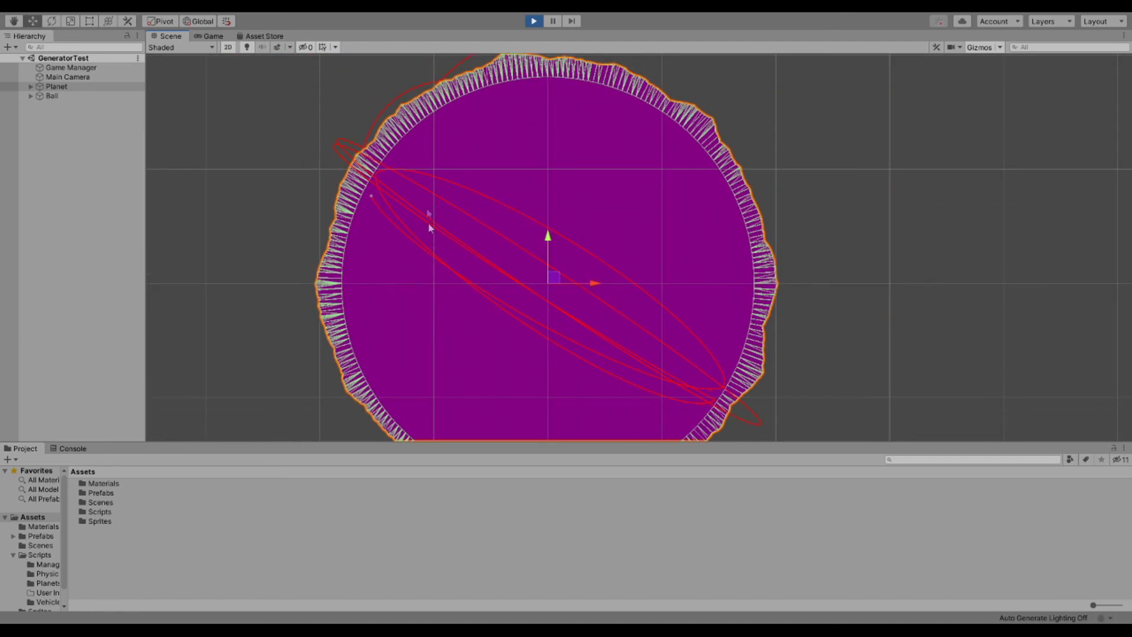
pyautogui.scroll(5, 389, 183)
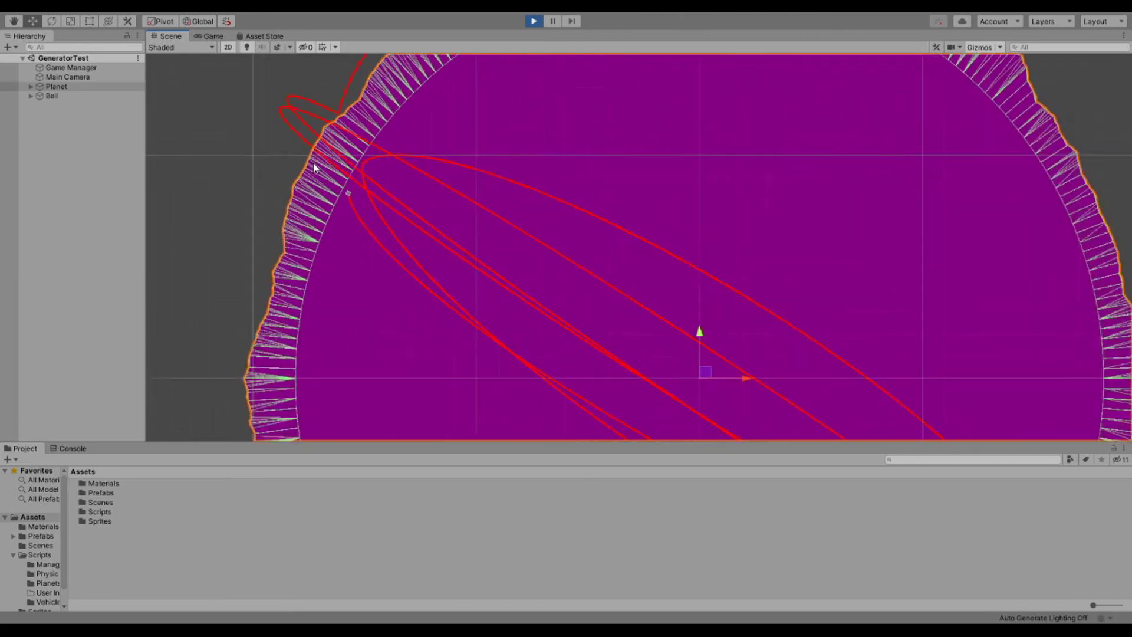
pyautogui.scroll(4, 371, 180)
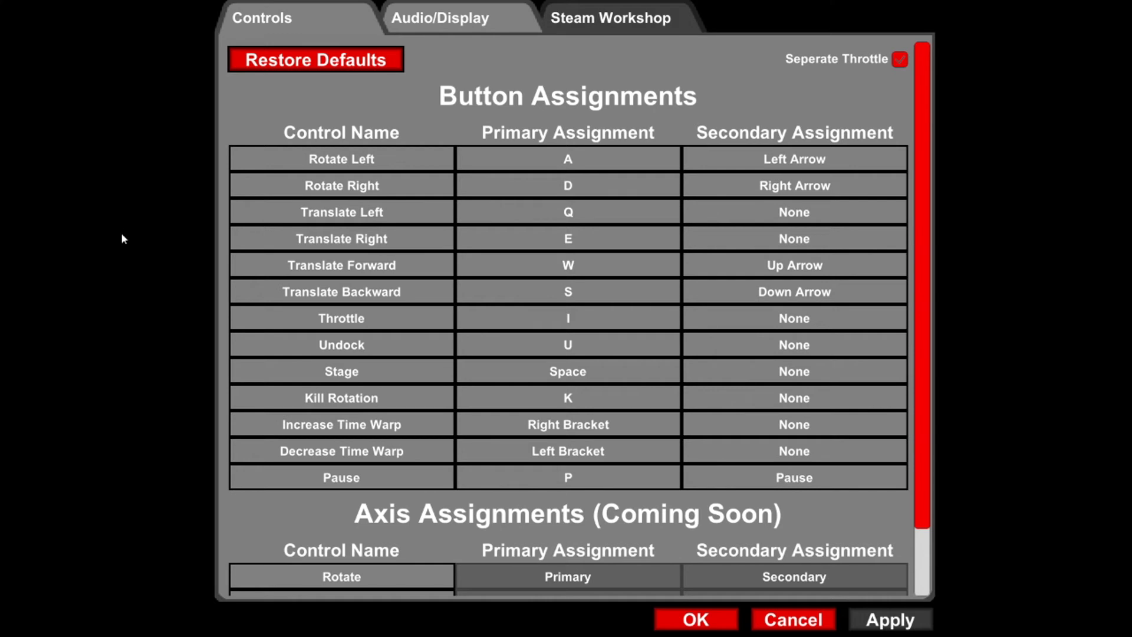
pyautogui.scroll(-3, 354, 289)
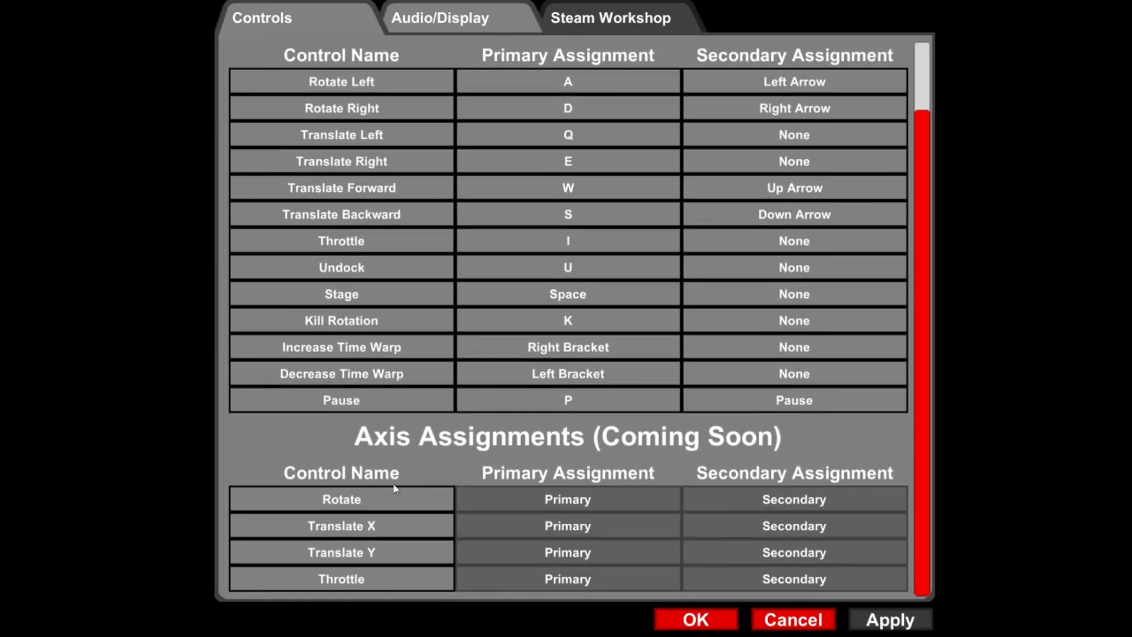
pyautogui.scroll(3, 400, 385)
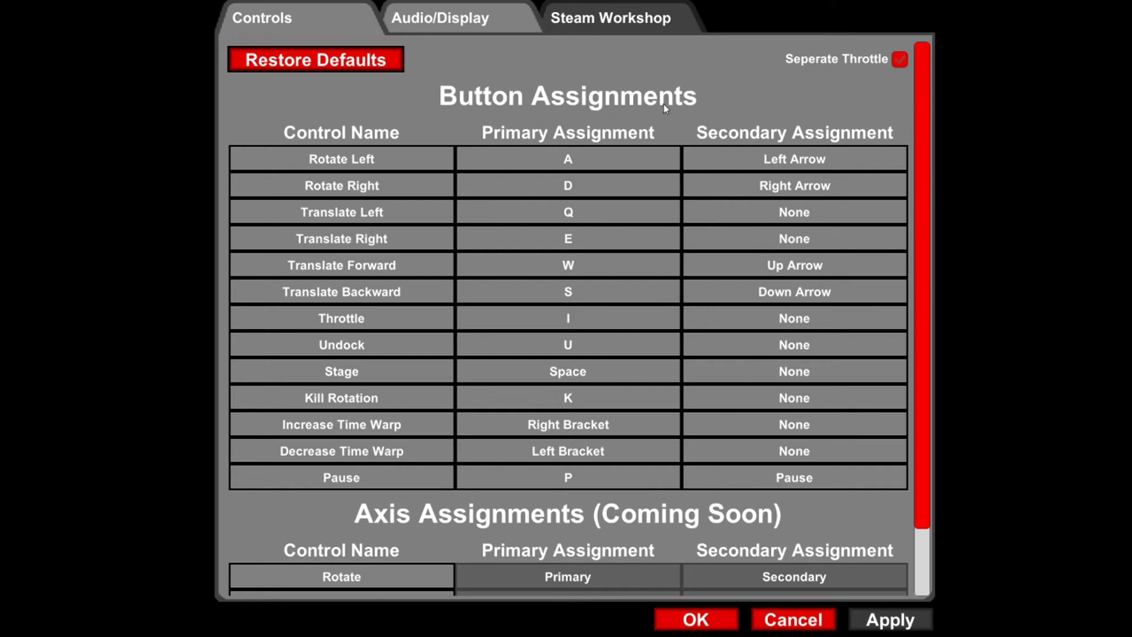
pyautogui.scroll(-3, 471, 475)
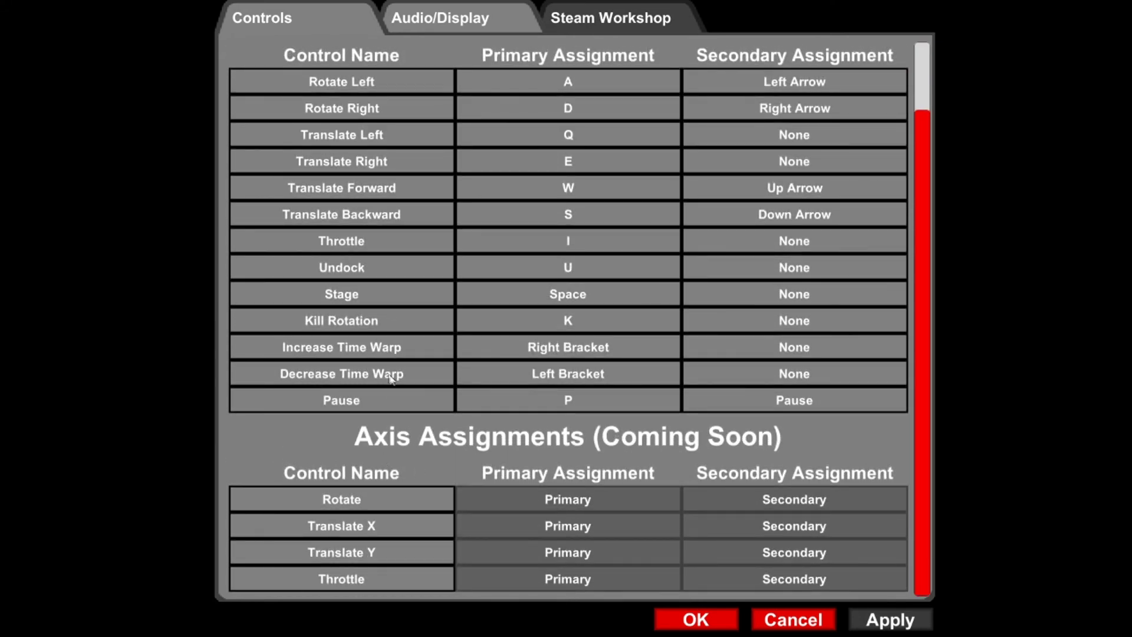
pyautogui.scroll(3, 409, 425)
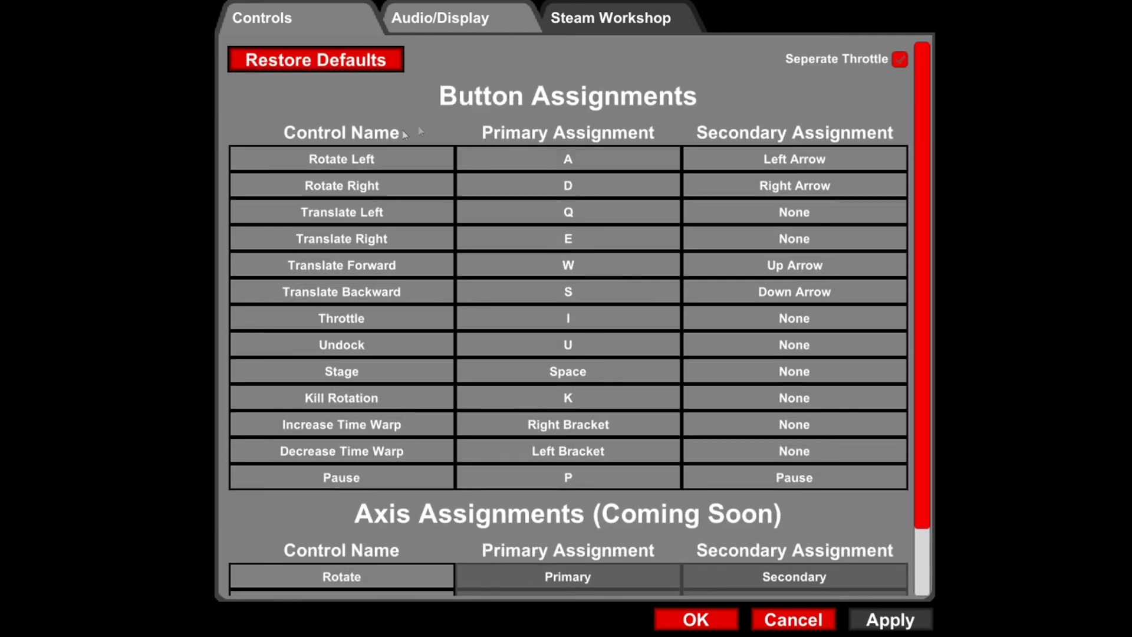
pyautogui.scroll(-3, 362, 445)
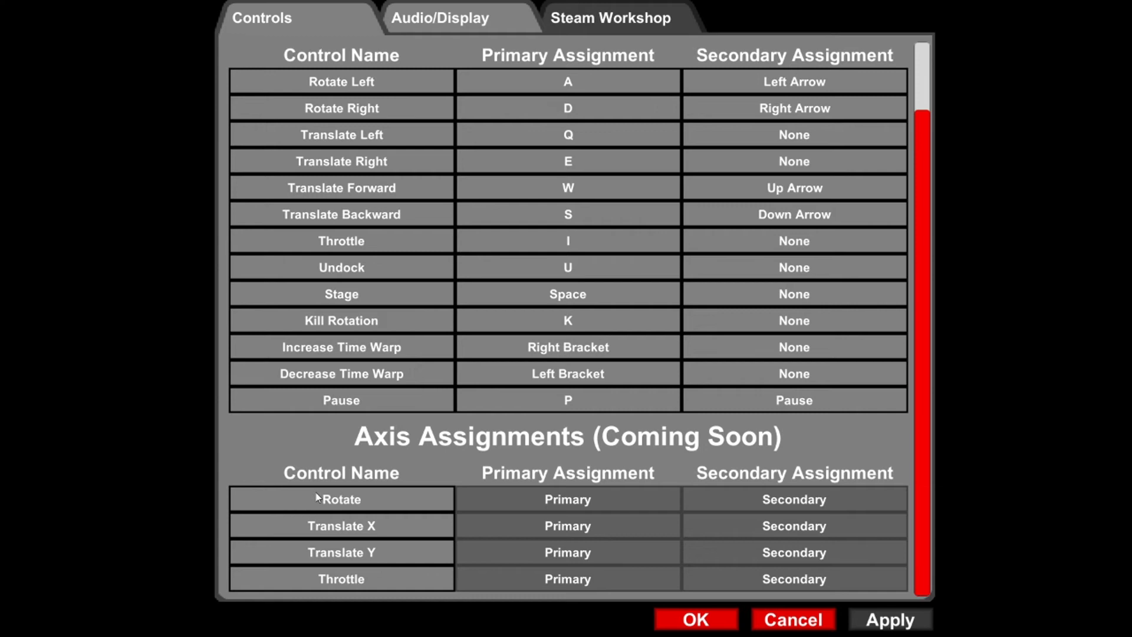
pyautogui.scroll(3, 306, 504)
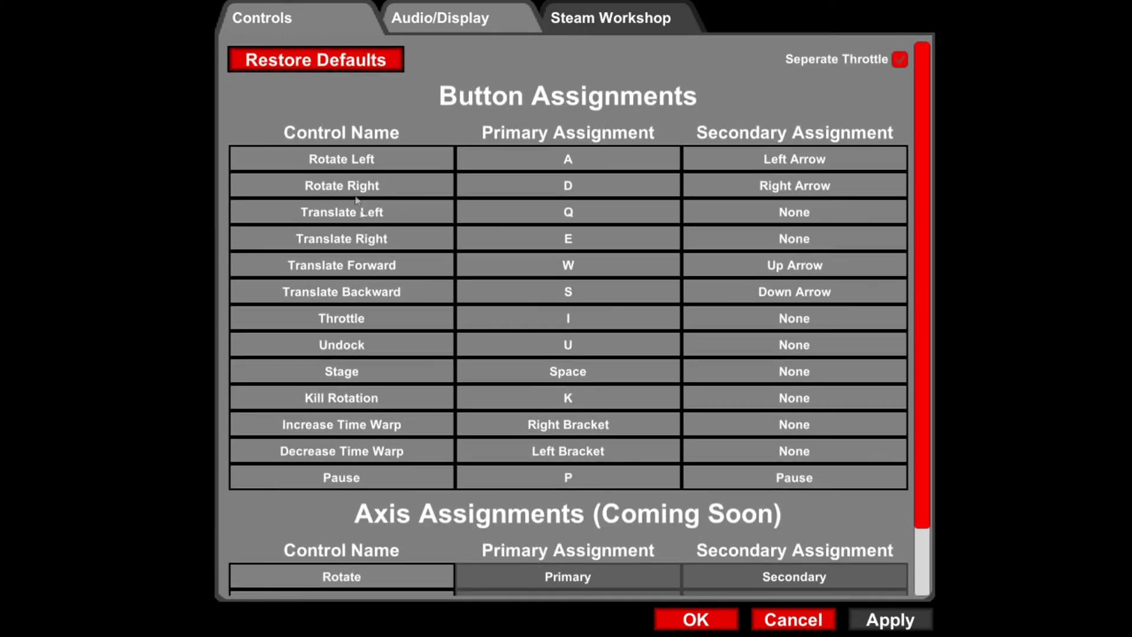
pyautogui.scroll(-3, 354, 385)
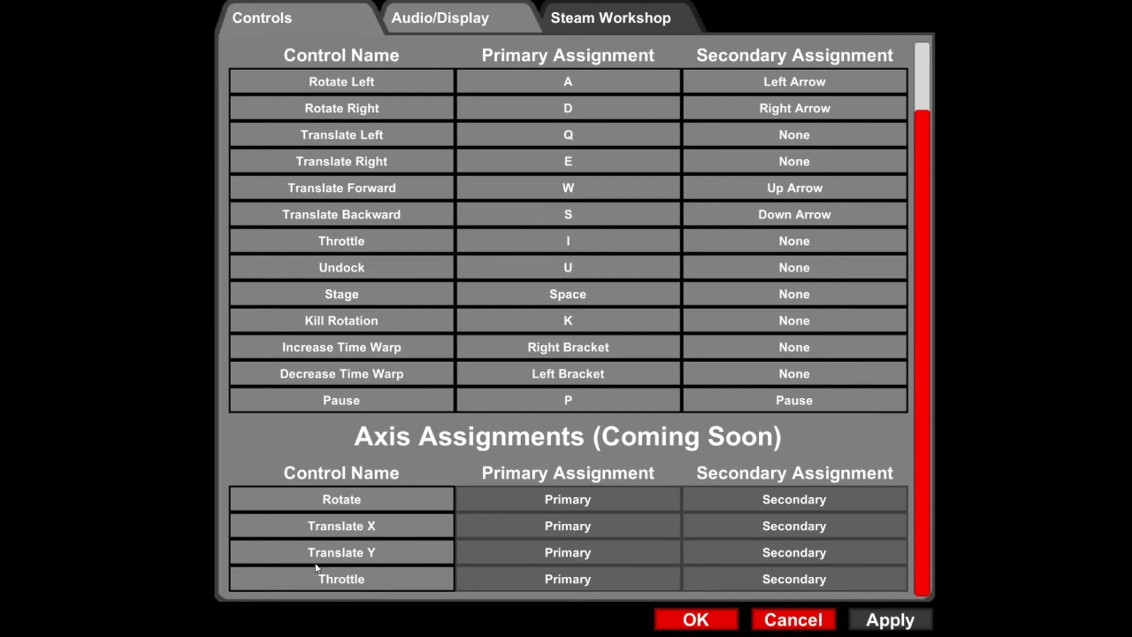
pyautogui.scroll(3, 337, 386)
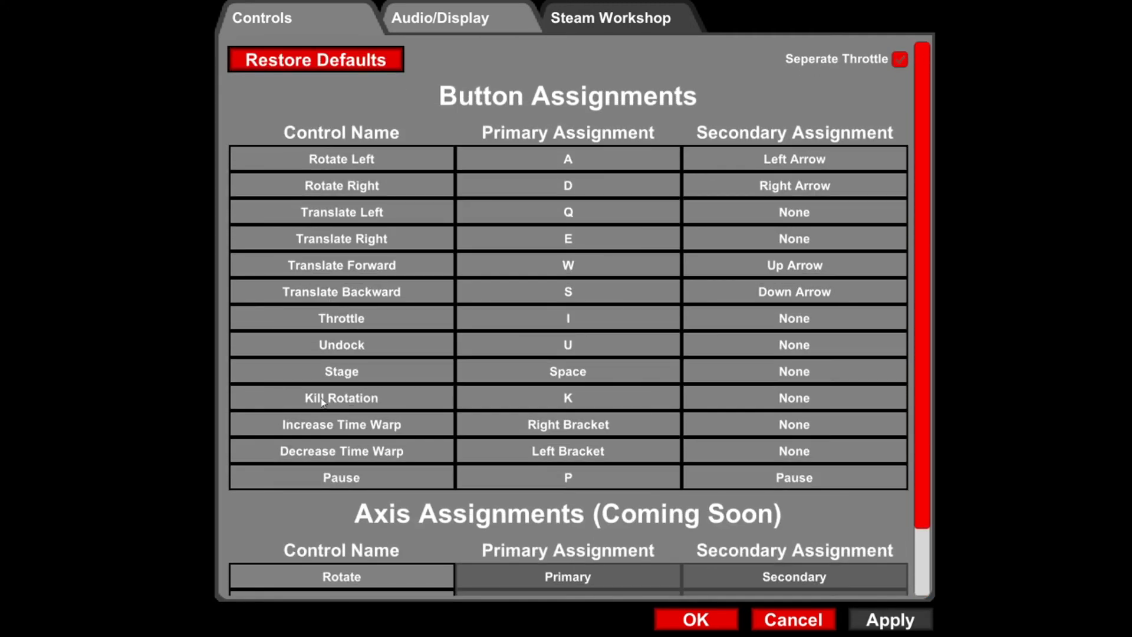
pyautogui.scroll(-3, 315, 430)
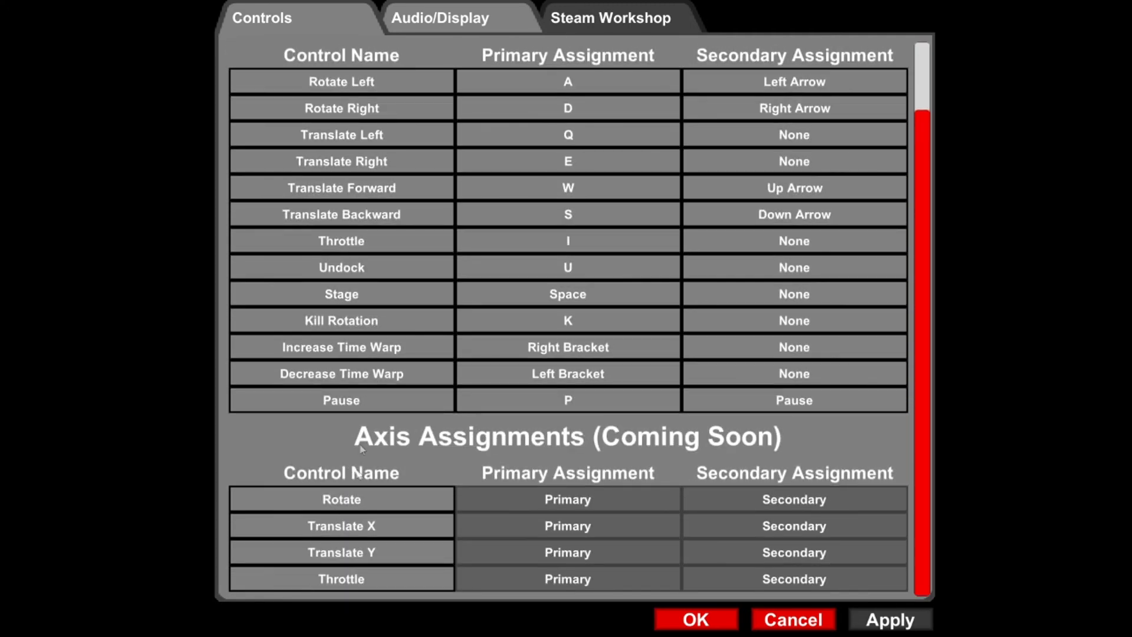
pyautogui.scroll(3, 380, 455)
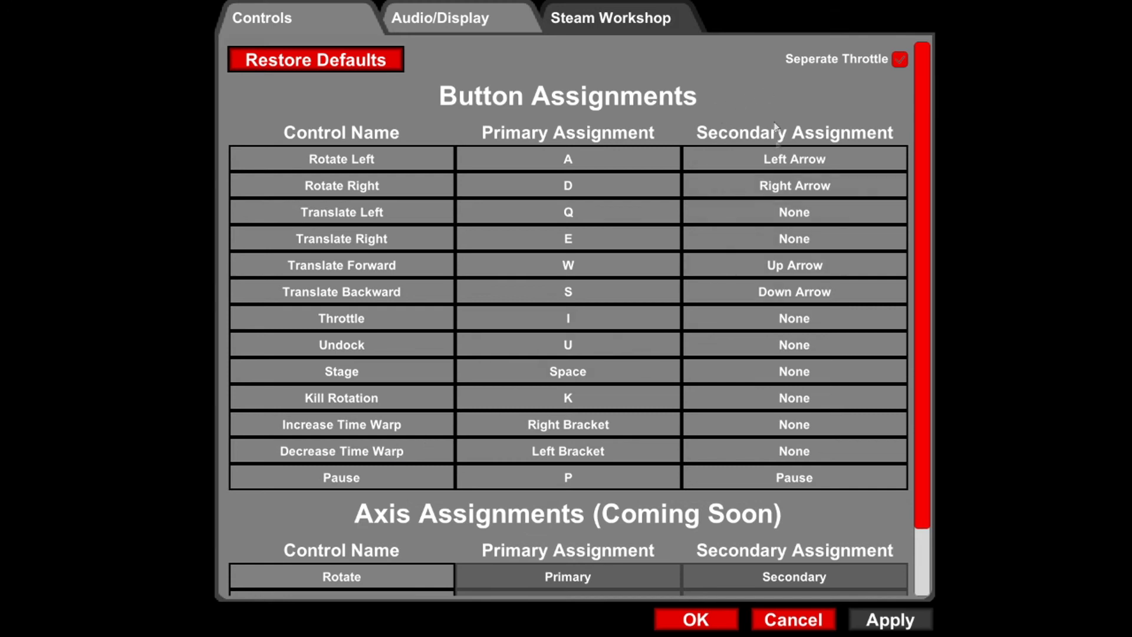
pyautogui.scroll(-3, 808, 511)
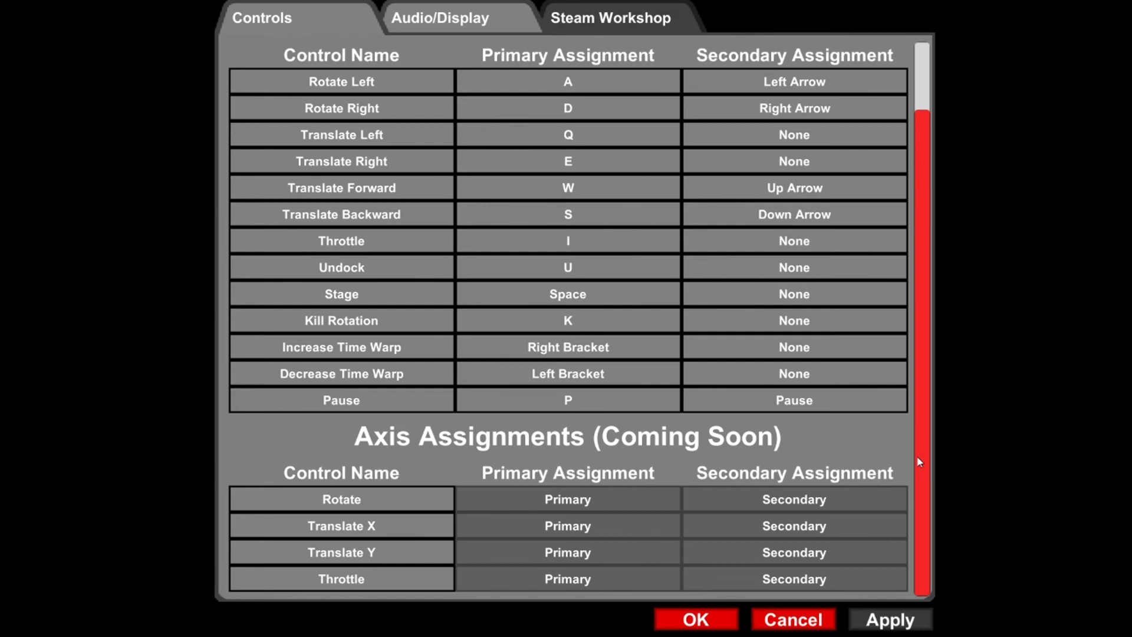
# - Scroll to the top of the Controls settings and enable Seperate Throttle
pyautogui.scroll(3, 928, 450)
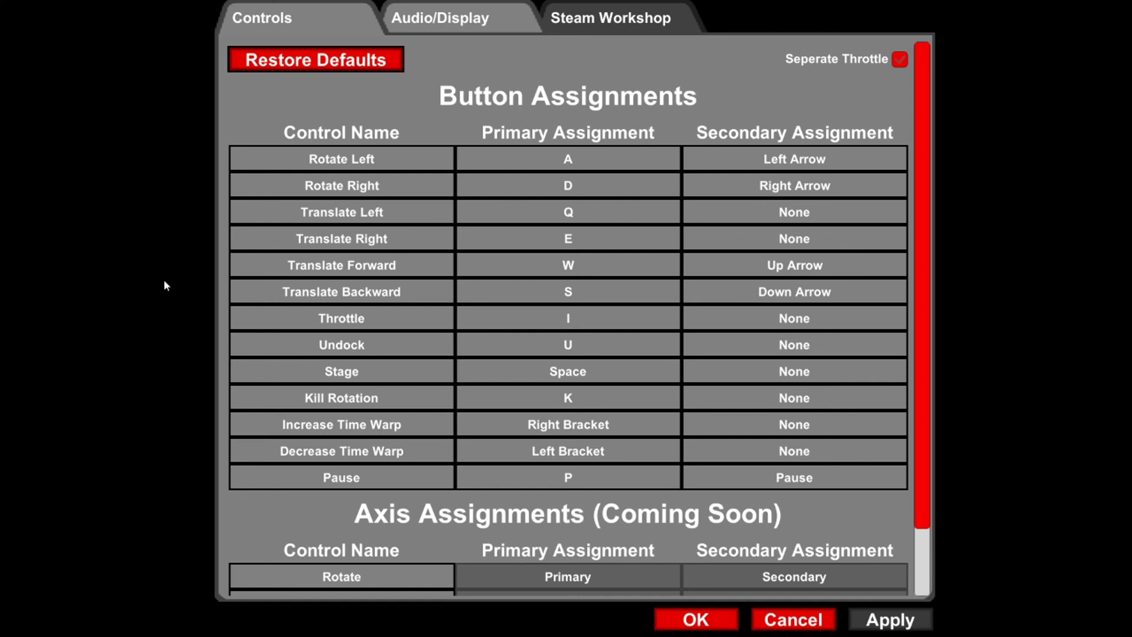
pyautogui.scroll(-2, 306, 455)
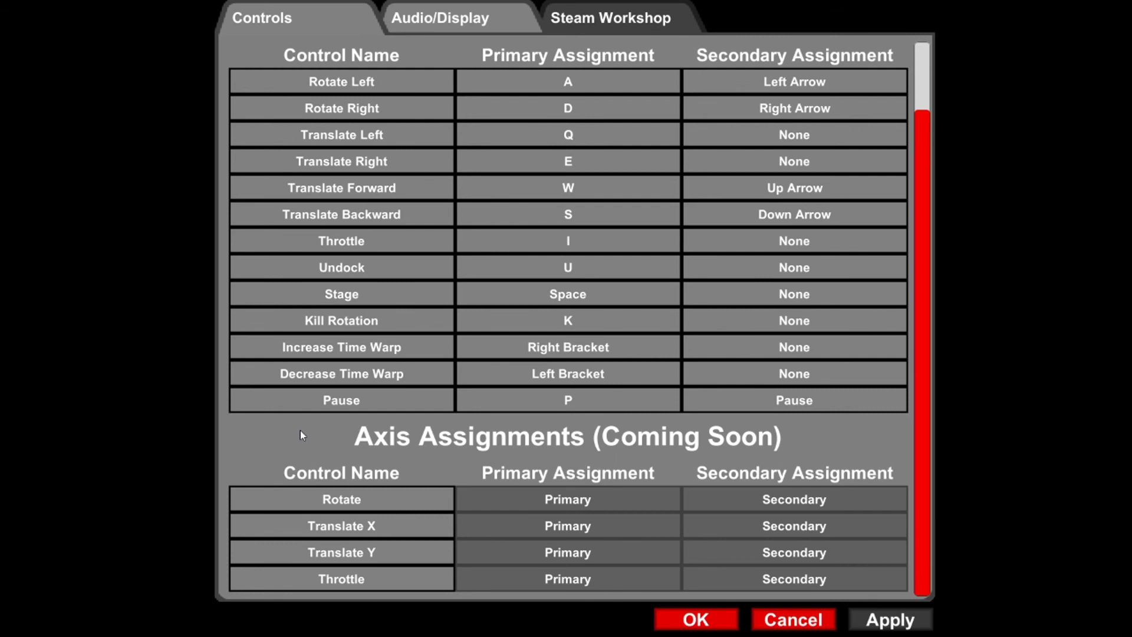
pyautogui.scroll(2, 301, 435)
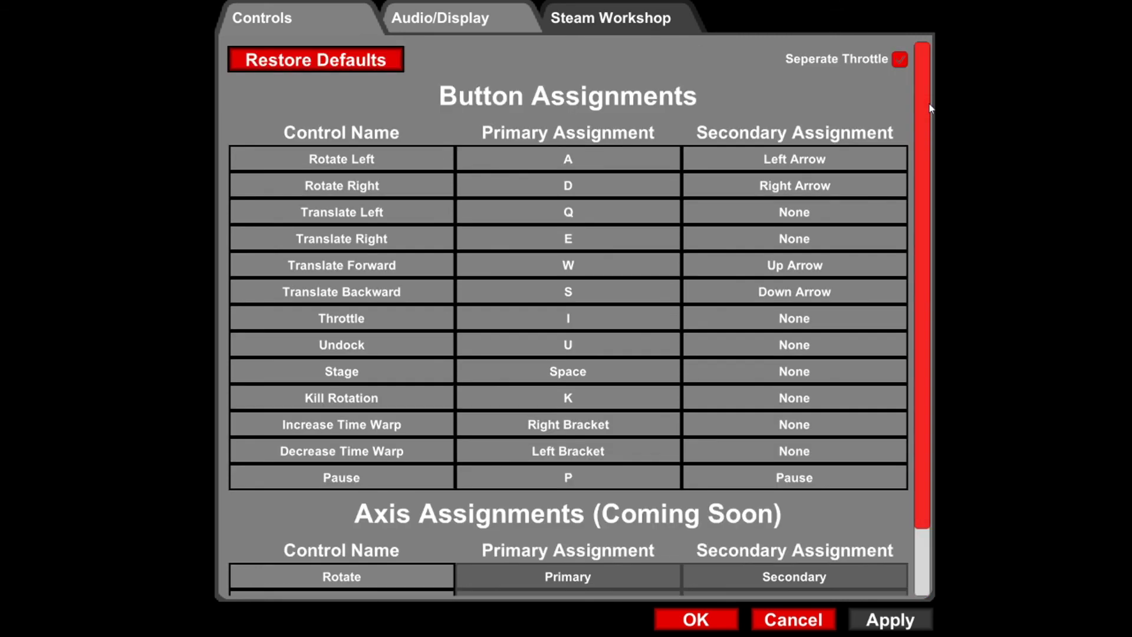
pyautogui.click(900, 60)
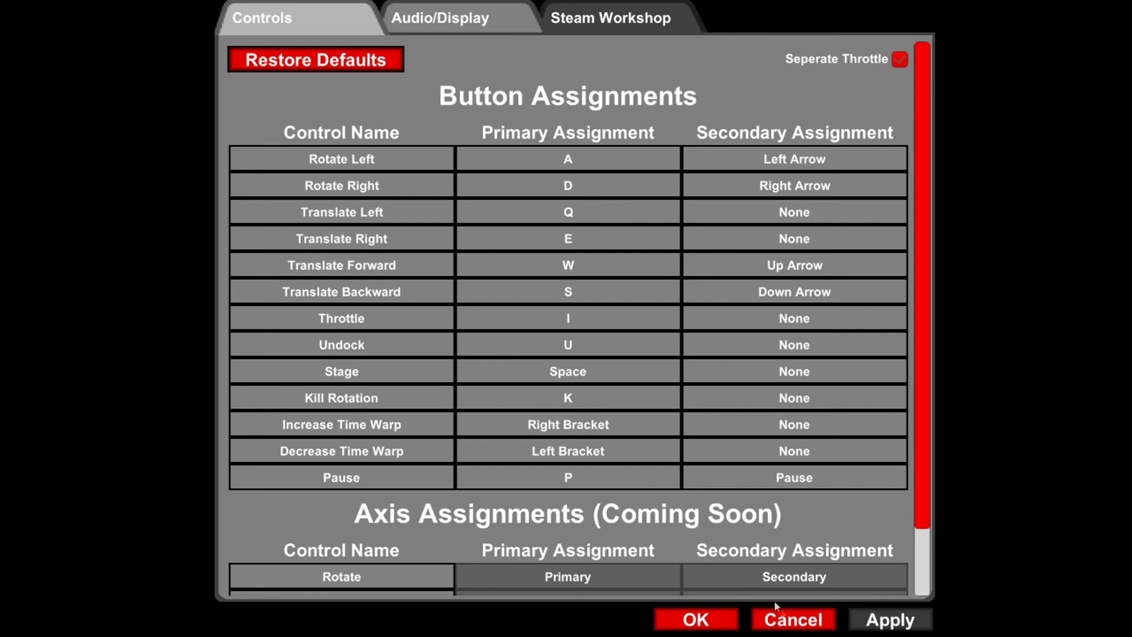
# - Cancel the settings dialog to return to the main menu
pyautogui.click(786, 624)
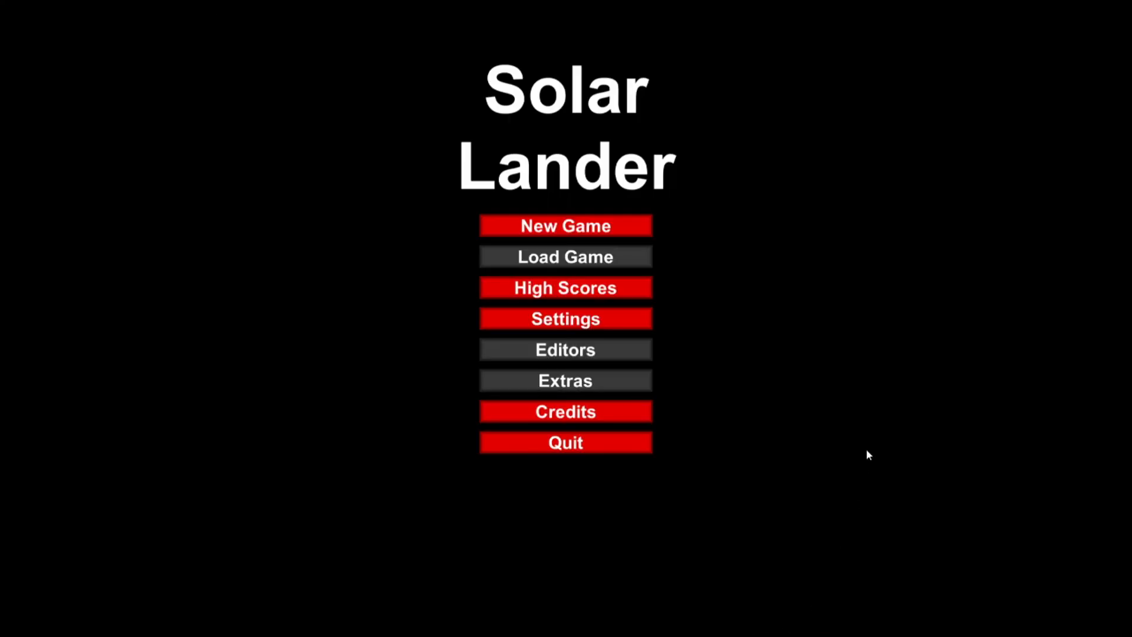